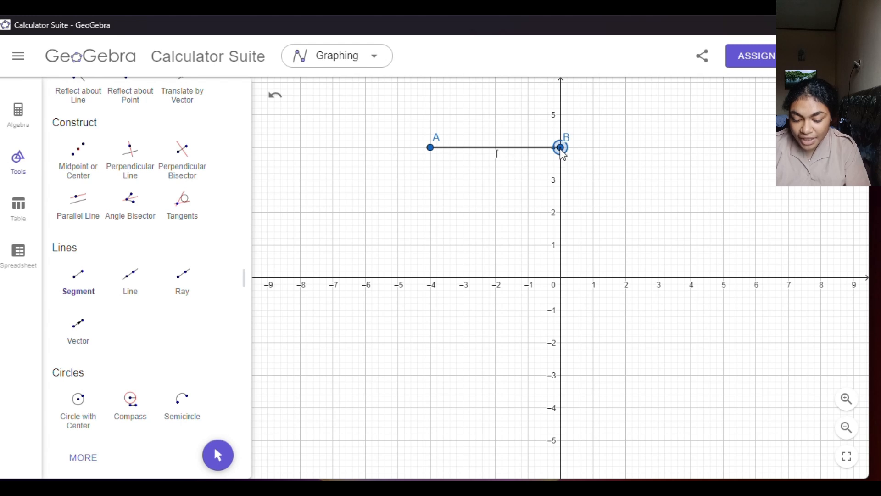
# Complete the square with segments from B (0, 4) to (0, 0), on to (-4, 0), and back to A (-4, 4).
pyautogui.click(560, 285)
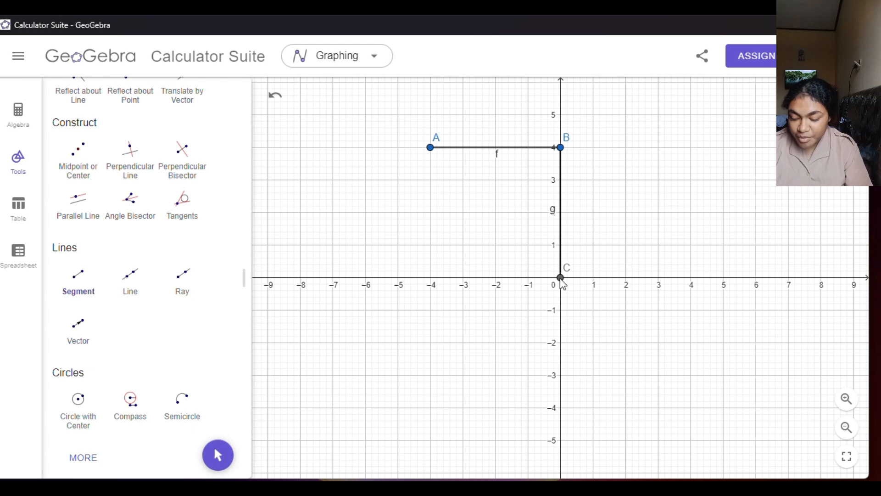
pyautogui.click(560, 278)
pyautogui.click(430, 278)
pyautogui.click(431, 279)
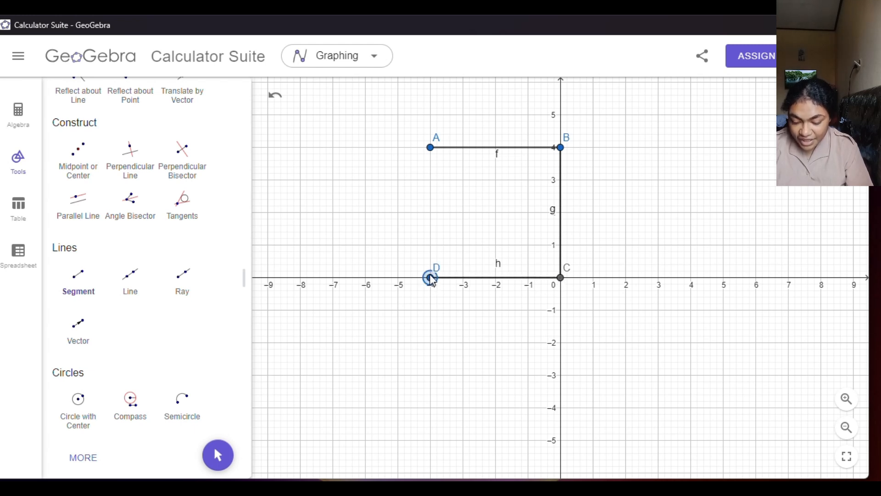
pyautogui.click(431, 149)
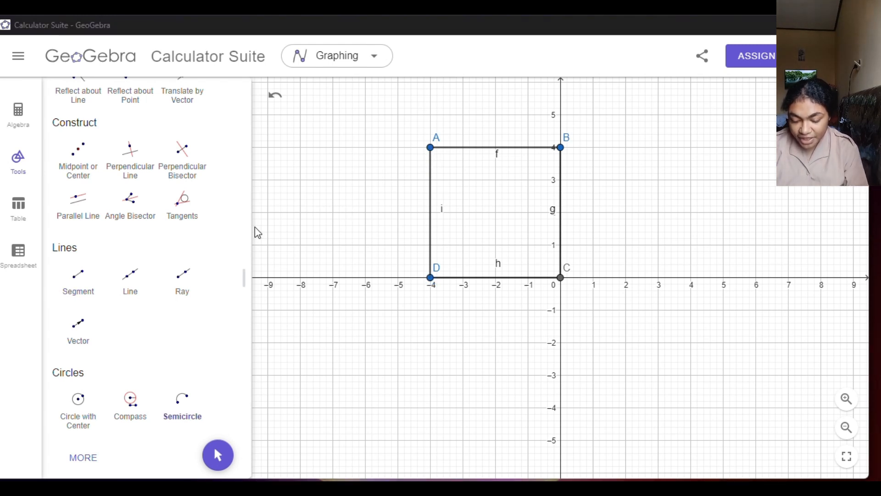
pyautogui.scroll(1, 158, 184)
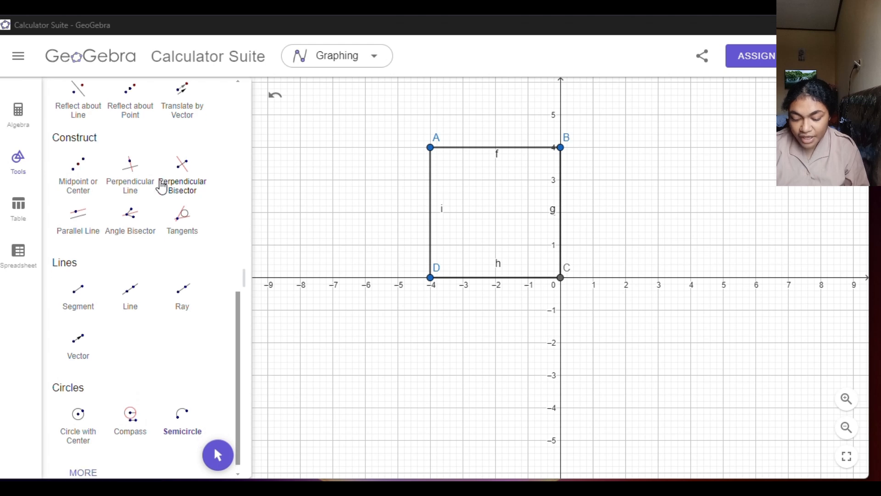
pyautogui.scroll(-1, 161, 185)
pyautogui.click(191, 403)
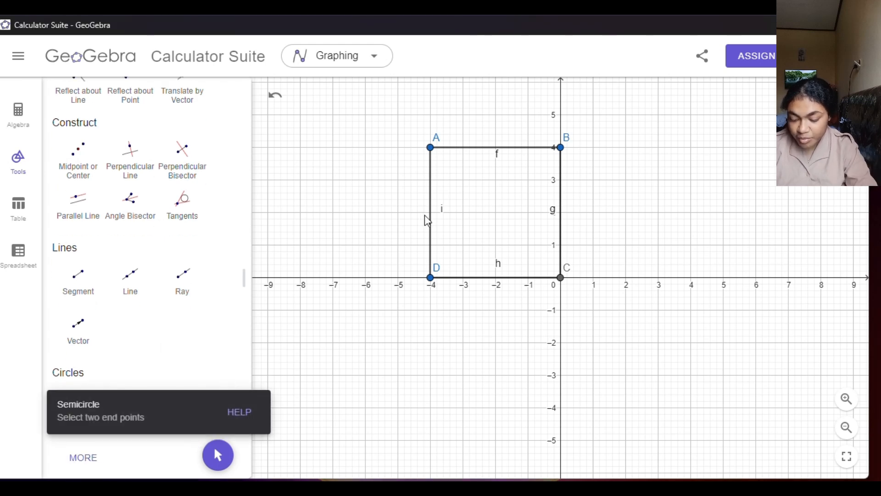
pyautogui.click(430, 148)
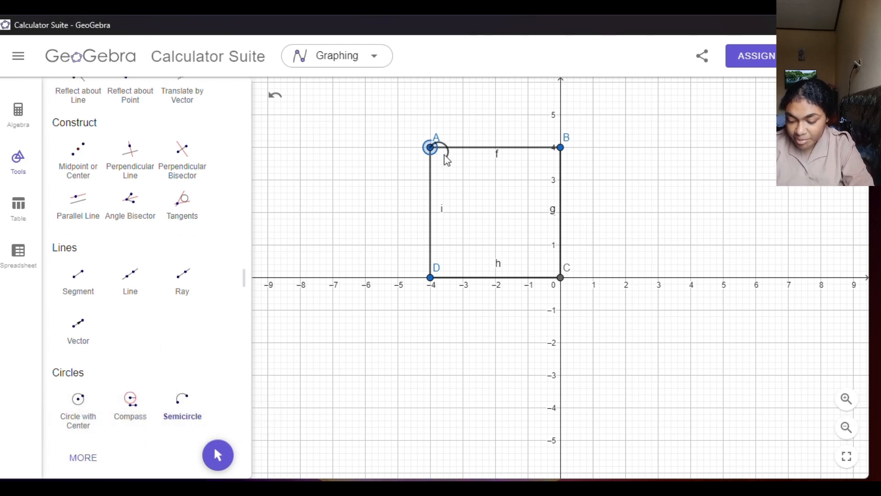
pyautogui.click(430, 126)
pyautogui.hotkey('ctrl', 'z')
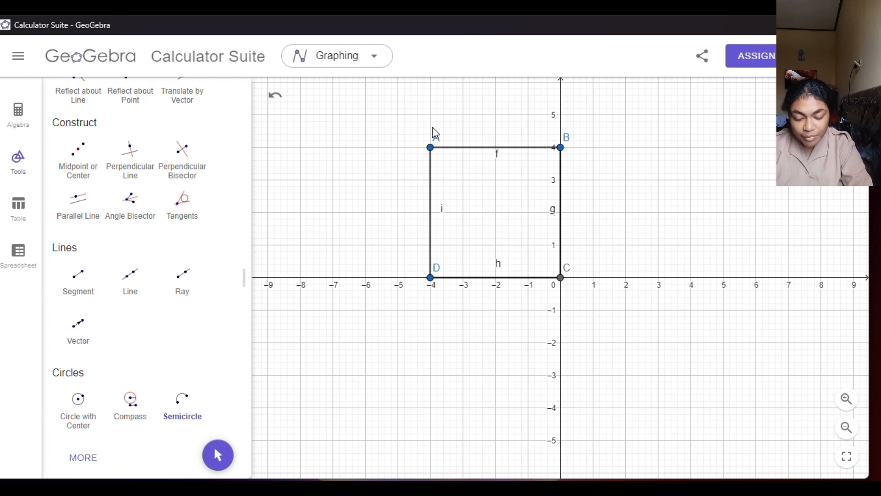
pyautogui.click(367, 33)
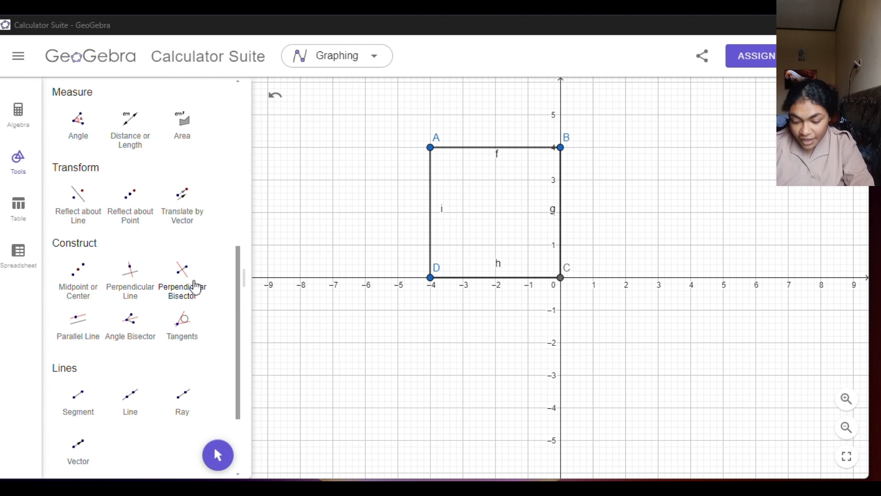
# Draw four inward-facing semicircles on the square's sides, from B to A, A to D, D to C and C to B, forming a four-petal flower.
pyautogui.scroll(-5, 196, 286)
pyautogui.click(198, 407)
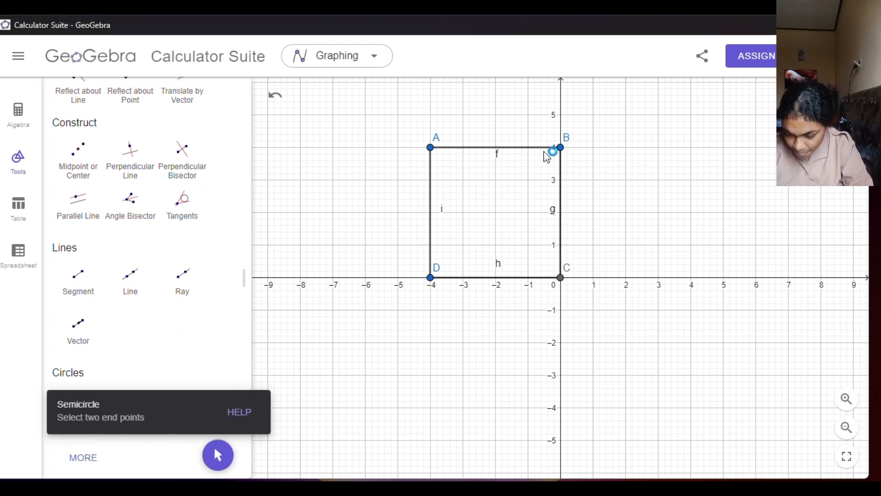
pyautogui.click(561, 148)
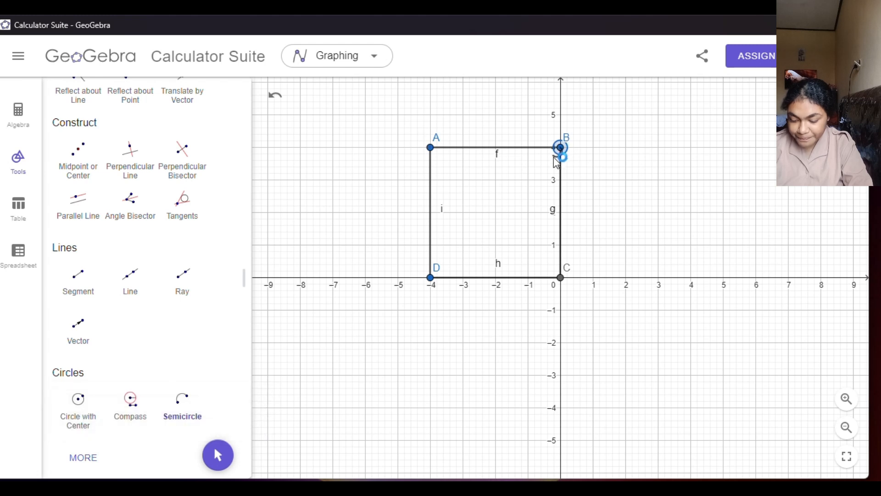
pyautogui.click(431, 149)
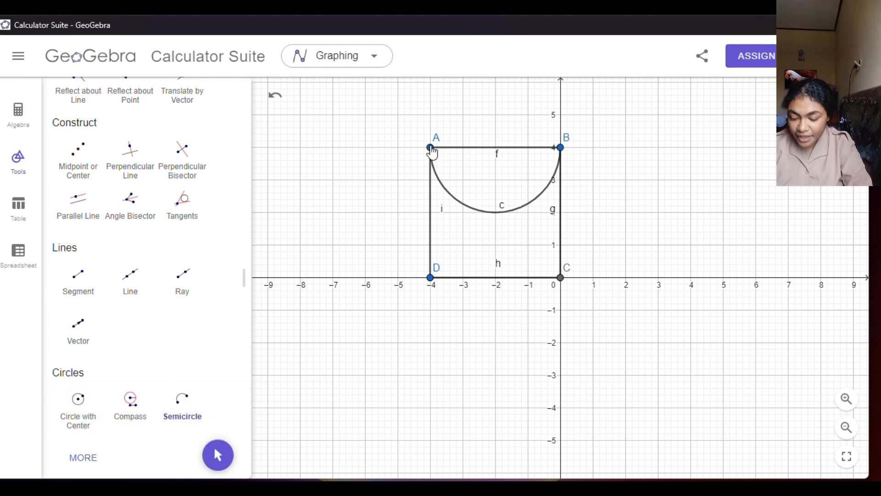
pyautogui.click(431, 147)
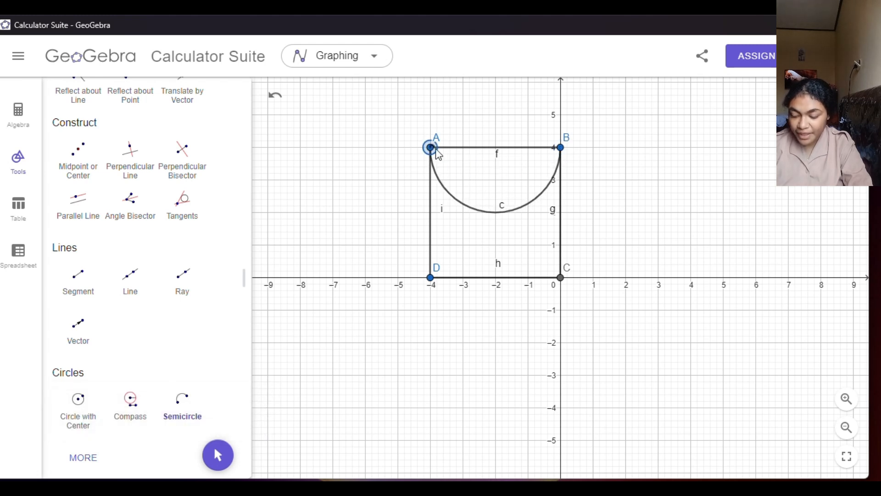
pyautogui.click(430, 276)
pyautogui.click(430, 276)
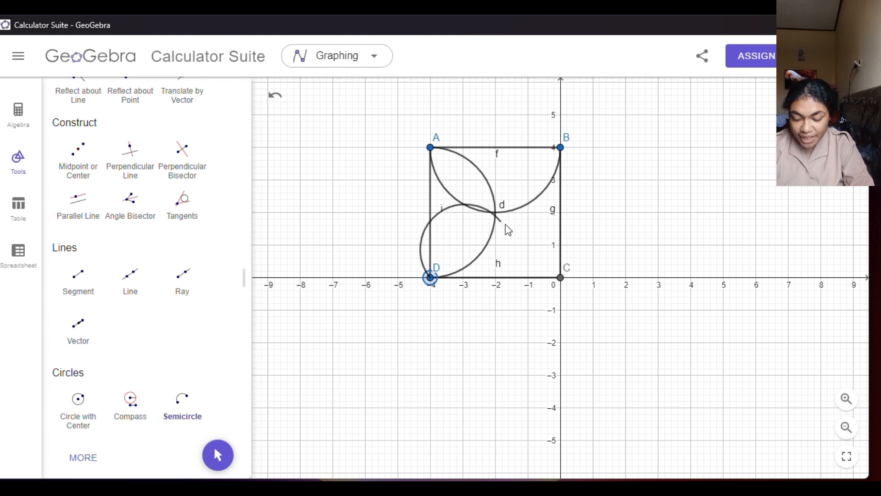
pyautogui.click(560, 278)
pyautogui.click(560, 278)
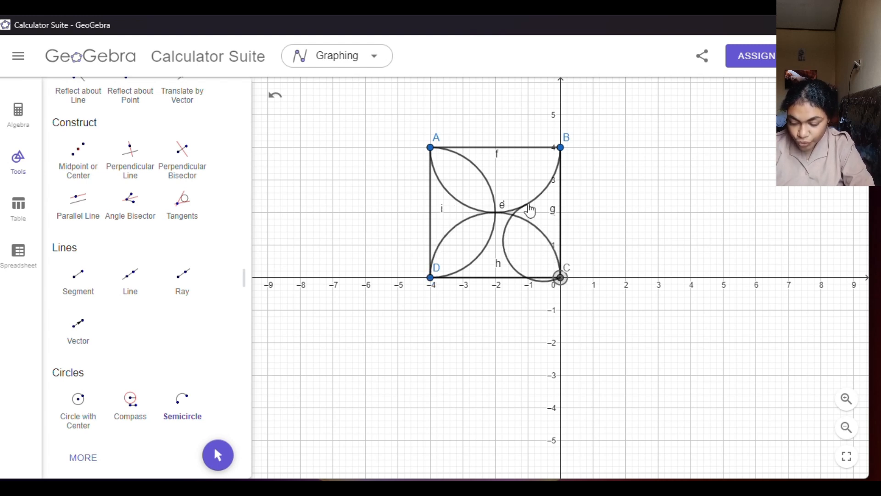
pyautogui.click(560, 149)
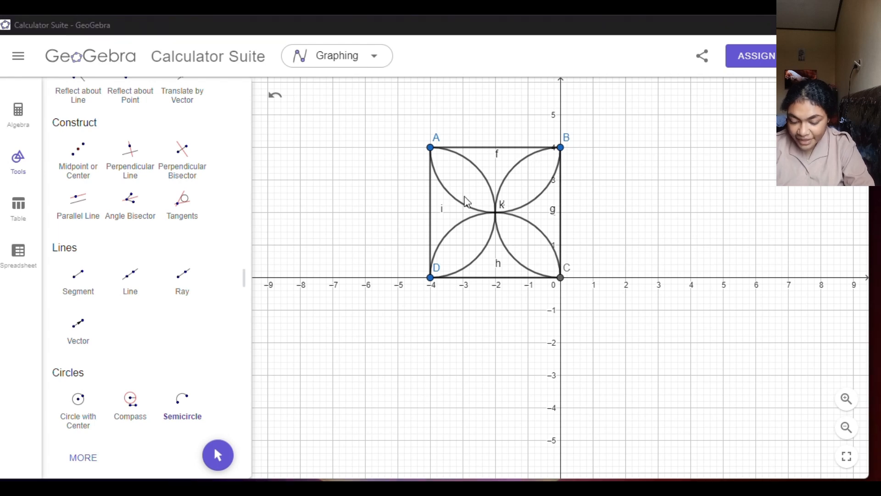
# Draw a small four-semicircle flower centred on side AD, with corners at (-3.5, 2.5), (-4.5, 2.5), (-4.5, 1.5) and (-3.5, 1.5).
pyautogui.scroll(10, 466, 202)
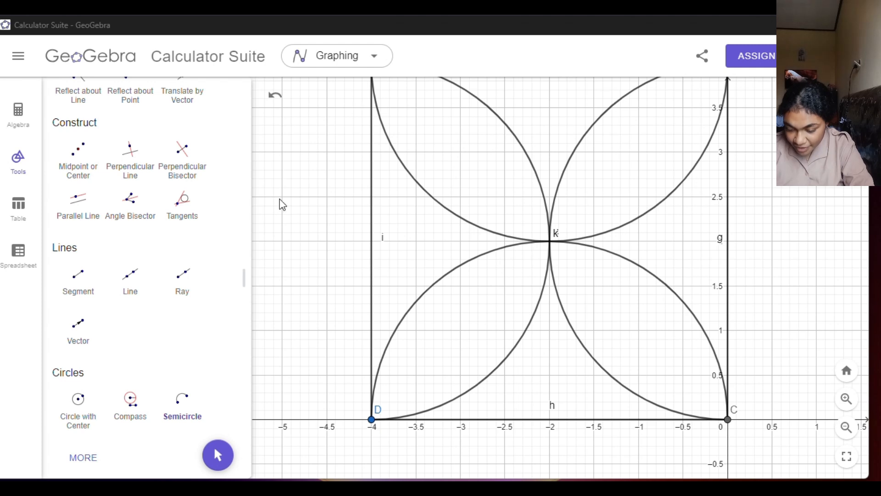
pyautogui.scroll(1, 166, 198)
pyautogui.scroll(1, 166, 198)
pyautogui.scroll(-1, 166, 198)
pyautogui.scroll(1, 167, 198)
pyautogui.scroll(-1, 167, 198)
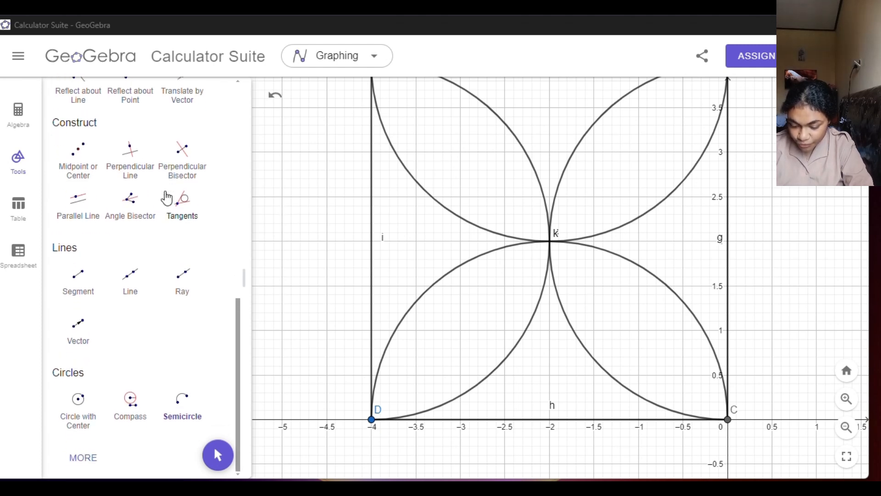
pyautogui.click(181, 404)
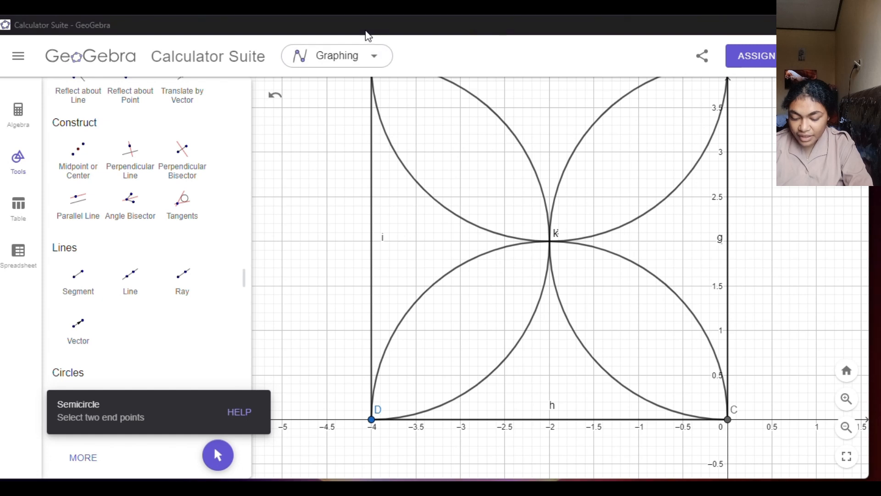
pyautogui.click(416, 196)
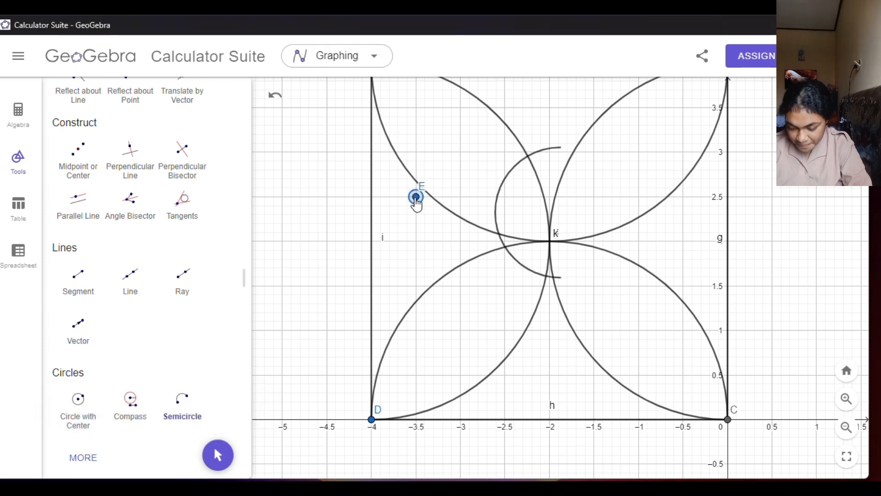
pyautogui.click(327, 196)
pyautogui.click(327, 197)
pyautogui.click(327, 285)
pyautogui.click(327, 286)
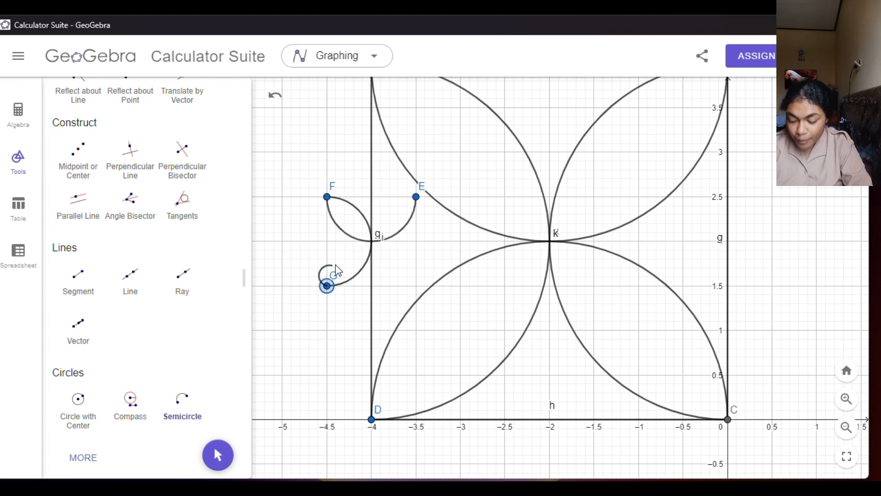
pyautogui.click(417, 286)
pyautogui.click(416, 287)
pyautogui.click(416, 198)
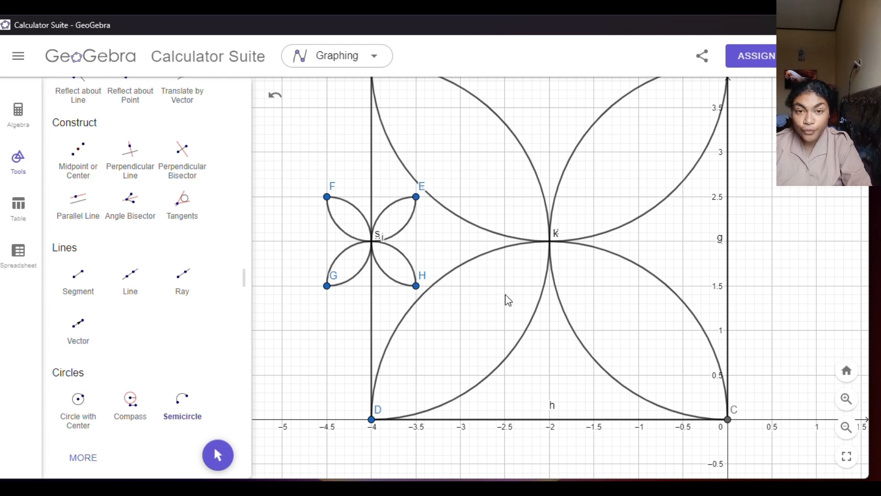
pyautogui.hscroll(5, 508, 299)
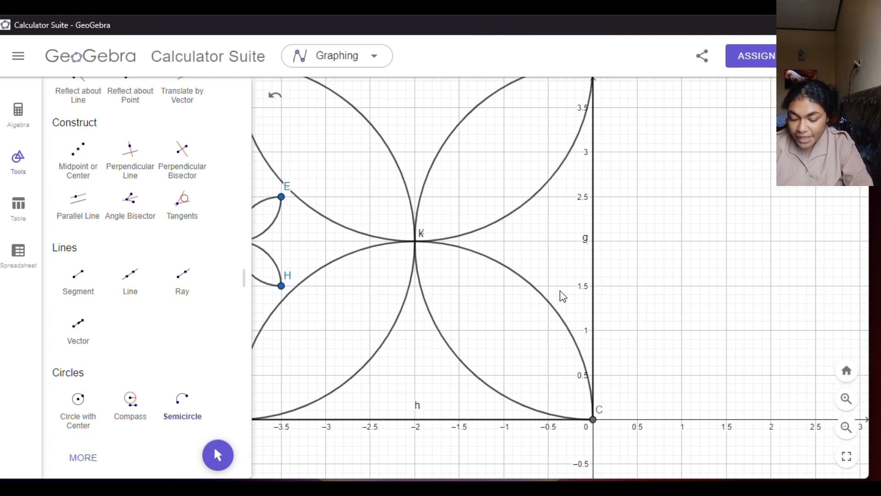
pyautogui.click(548, 197)
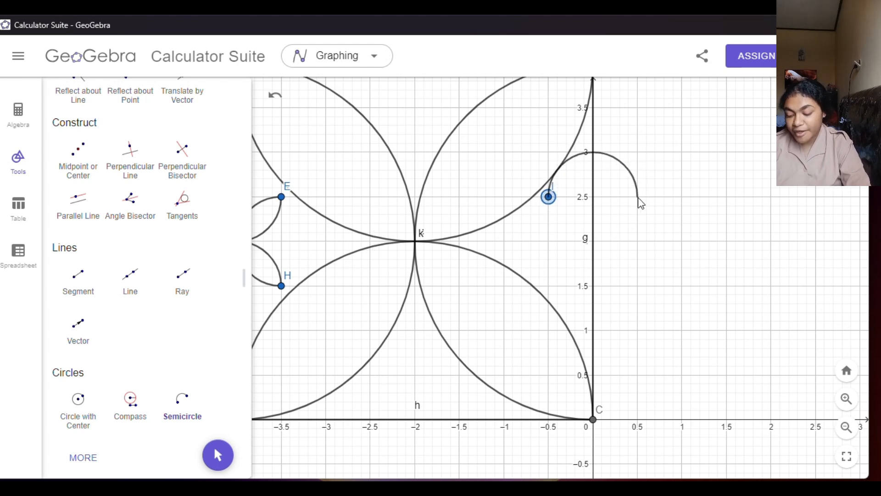
pyautogui.click(638, 197)
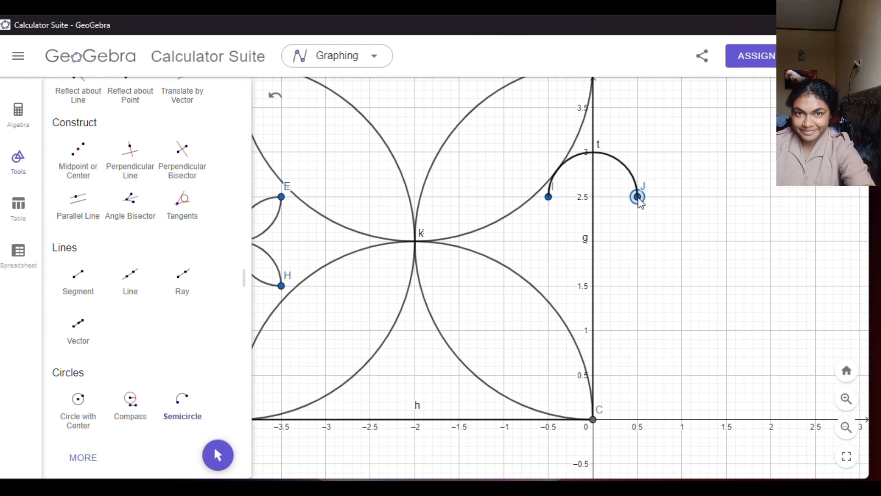
pyautogui.hotkey('ctrl', 'z')
pyautogui.hotkey('ctrl', 'z')
# Draw a small four-semicircle flower centred on side BC, with corners at (0.5, 2.5), (-0.5, 2.5), (-0.5, 1.5) and (0.5, 1.5).
pyautogui.click(638, 198)
pyautogui.doubleClick(548, 197)
pyautogui.doubleClick(548, 285)
pyautogui.doubleClick(637, 284)
pyautogui.click(637, 197)
# Draw a small four-semicircle flower centred on side DC, with corners at (-2.5, 0.5), (-2.5, -0.5), (-1.5, -0.5) and (-1.5, 0.5).
pyautogui.scroll(-3, 603, 207)
pyautogui.click(371, 242)
pyautogui.click(370, 331)
pyautogui.click(459, 330)
pyautogui.click(459, 242)
pyautogui.click(371, 241)
# Draw a small four-semicircle flower centred on side AB, with corners at (-2.5, 4.5), (-2.5, 3.5), (-1.5, 3.5) and (-1.5, 4.5).
pyautogui.scroll(10, 550, 275)
pyautogui.click(369, 284)
pyautogui.moveTo(369, 283); pyautogui.dragTo(370, 249)
pyautogui.click(370, 339)
pyautogui.click(459, 338)
pyautogui.click(460, 249)
pyautogui.click(371, 249)
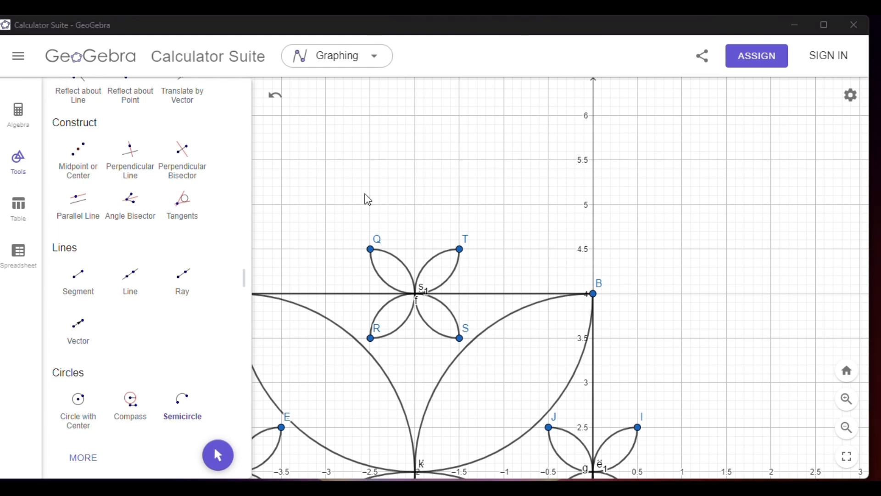
# Select the square together with all its flowers and turn off the labels of every selected object.
pyautogui.scroll(-4, 375, 190)
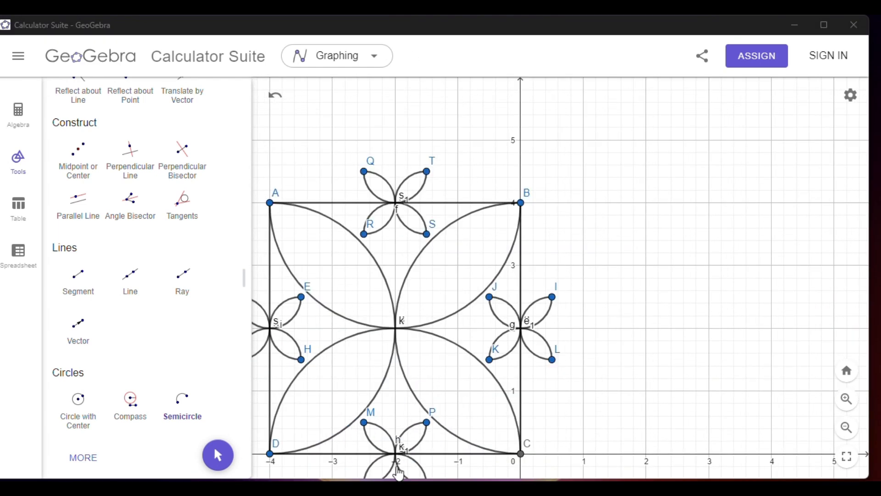
pyautogui.scroll(-2, 398, 427)
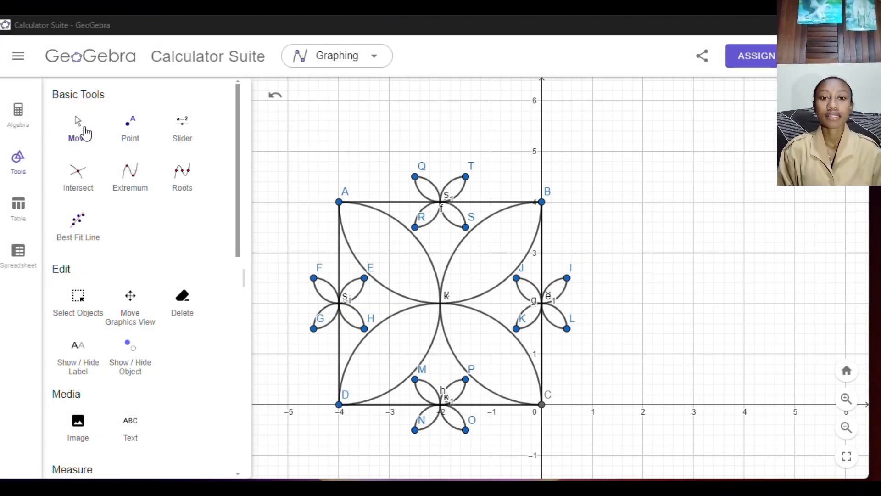
pyautogui.click(86, 133)
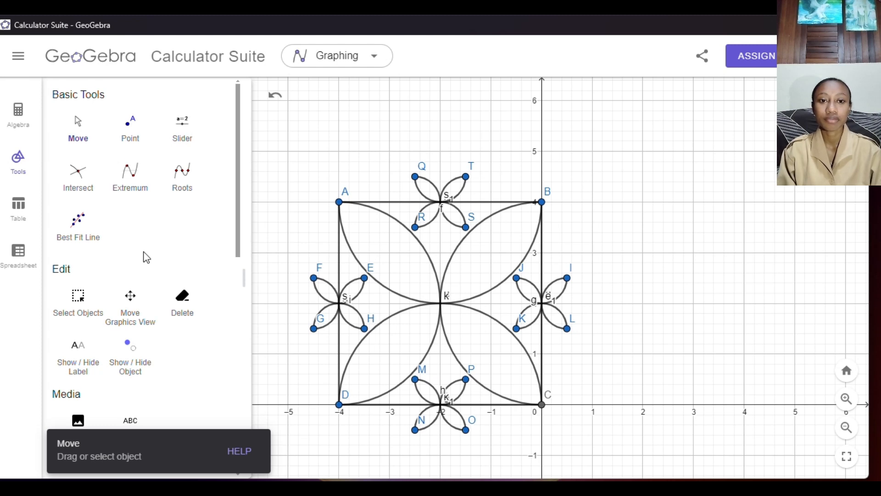
pyautogui.scroll(-4, 146, 256)
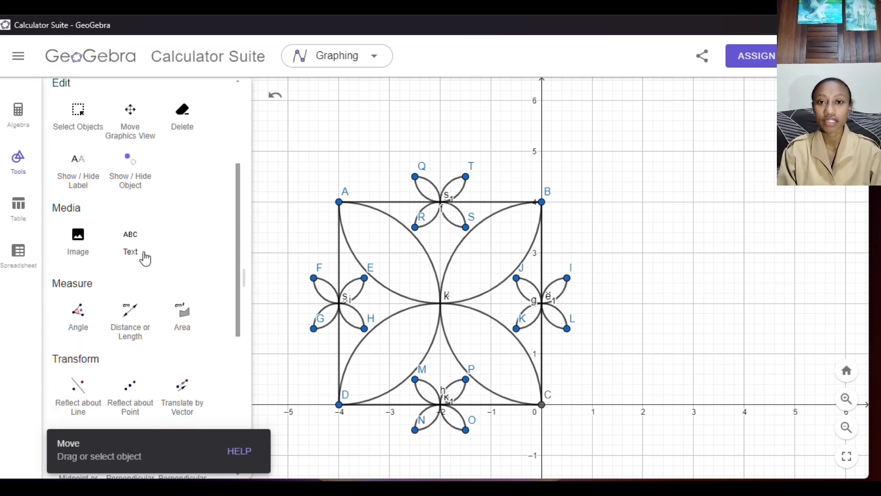
pyautogui.scroll(1, 142, 257)
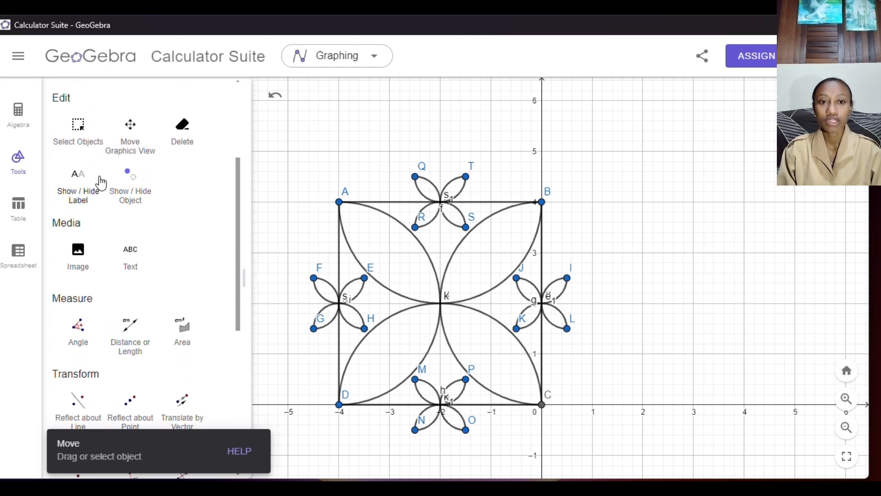
pyautogui.click(82, 140)
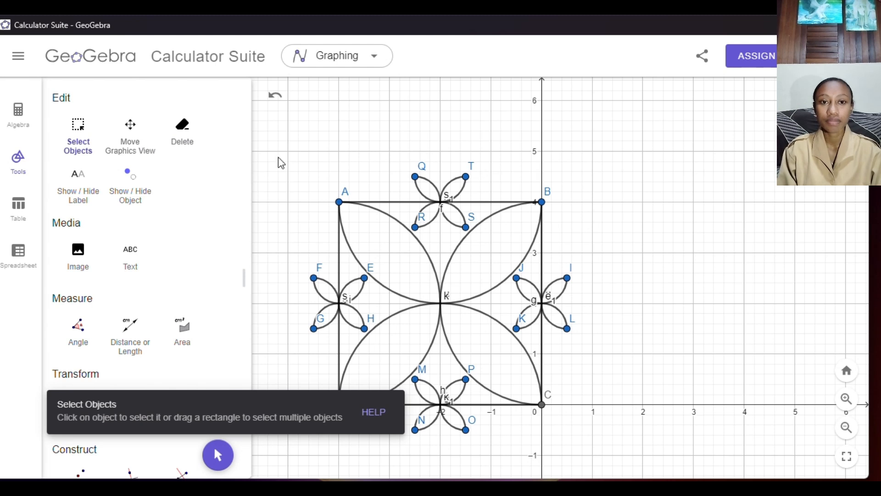
pyautogui.moveTo(284, 147); pyautogui.dragTo(588, 459)
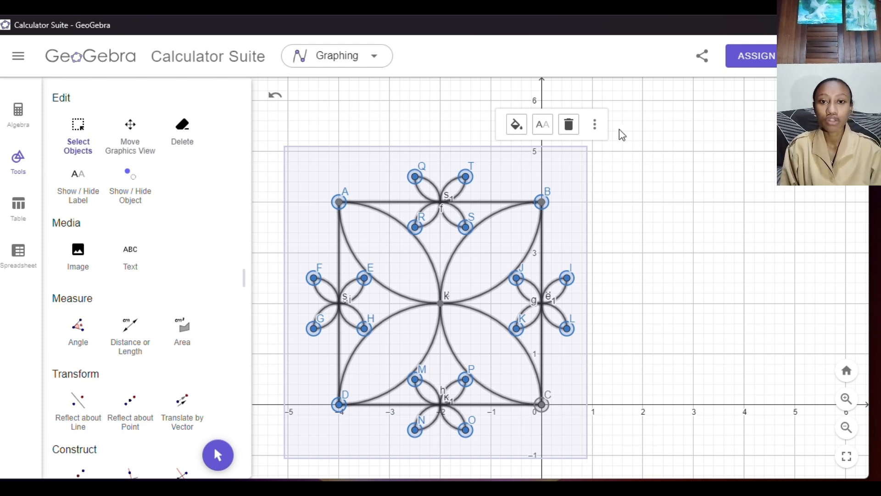
pyautogui.click(595, 125)
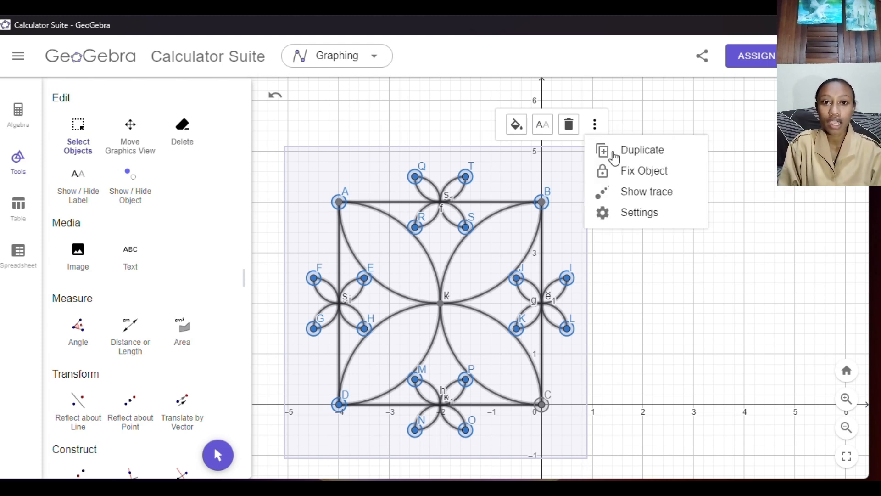
pyautogui.click(644, 213)
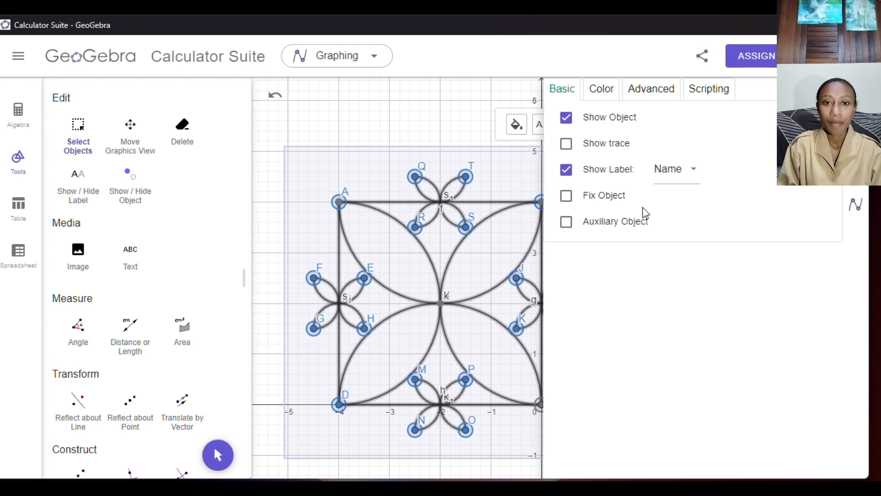
pyautogui.click(578, 169)
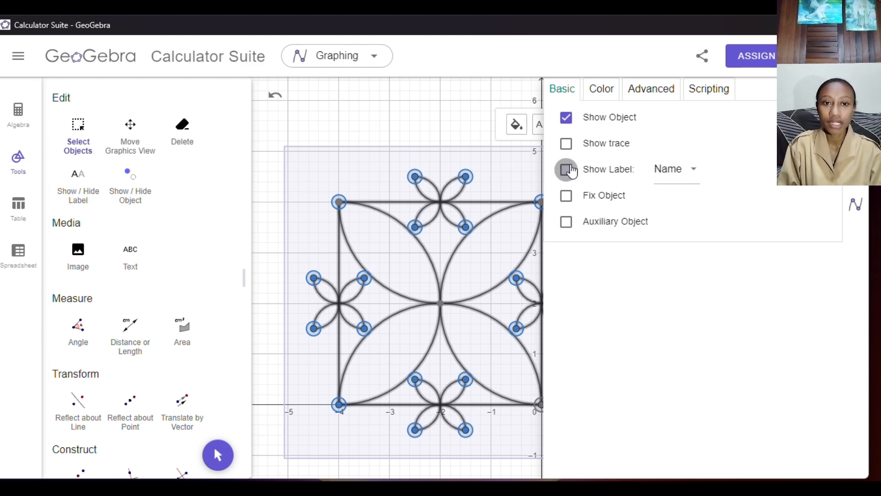
# Colour the selected square and all its flowers brown (153, 51, 0), close the settings and clear the selection.
pyautogui.click(612, 94)
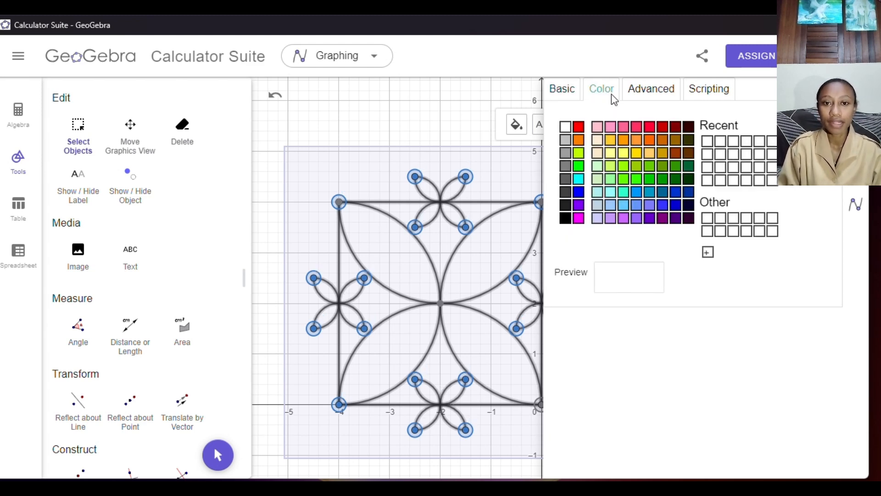
pyautogui.click(675, 150)
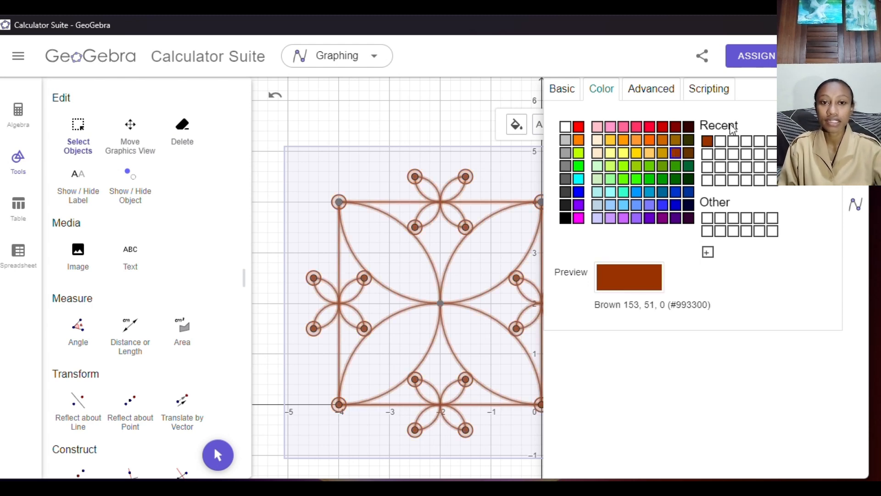
pyautogui.click(855, 93)
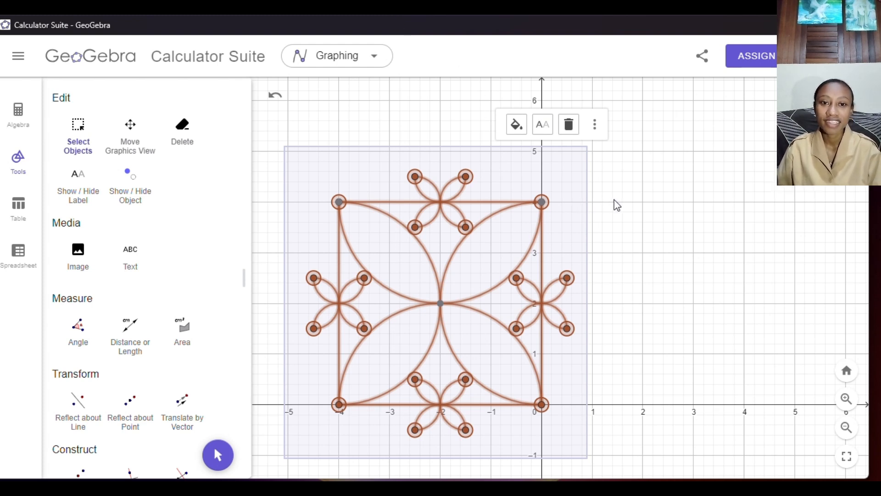
pyautogui.click(627, 226)
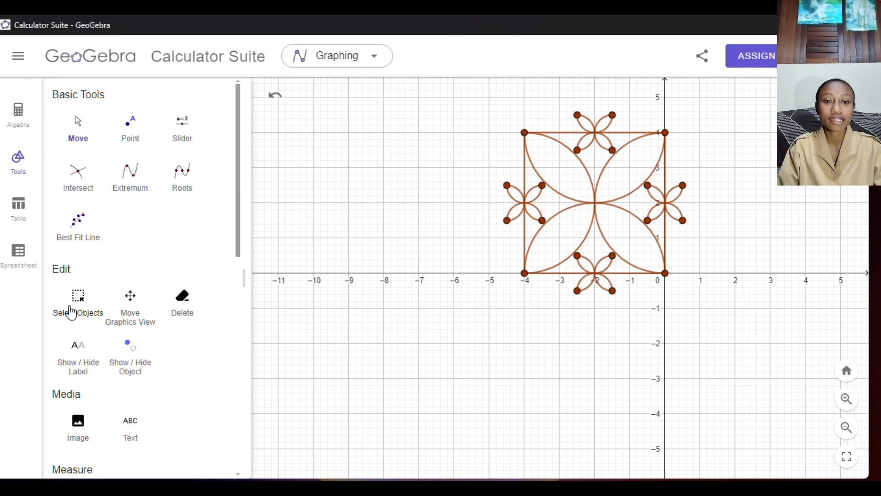
# Select the whole motif and translate it by a vector from its corner (-4, 4) to (-8, 4).
pyautogui.click(71, 312)
pyautogui.moveTo(488, 93); pyautogui.dragTo(700, 314)
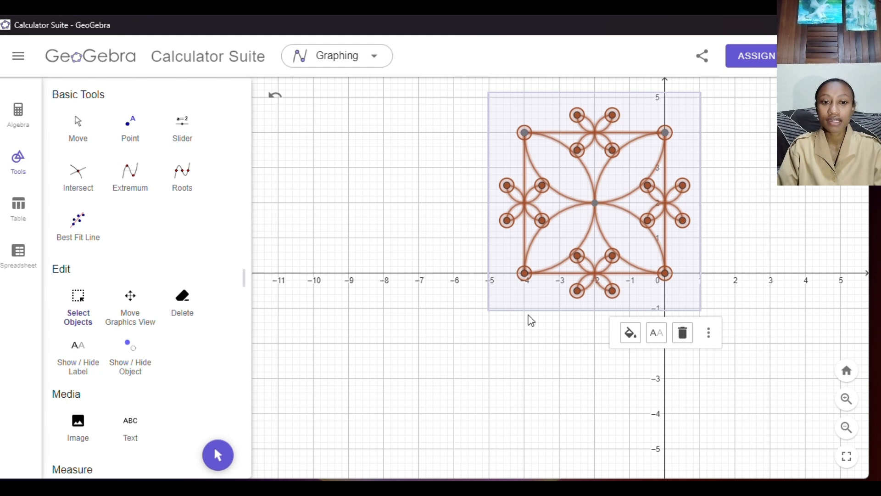
pyautogui.scroll(-5, 177, 350)
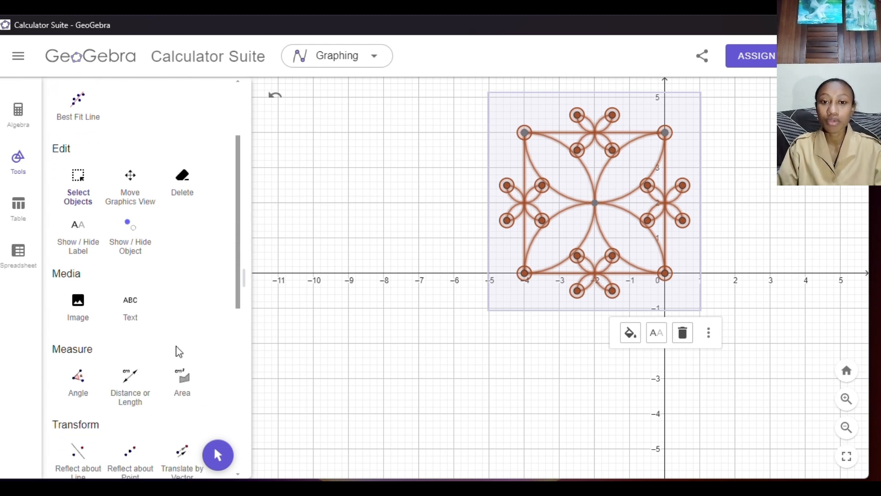
pyautogui.scroll(-4, 177, 352)
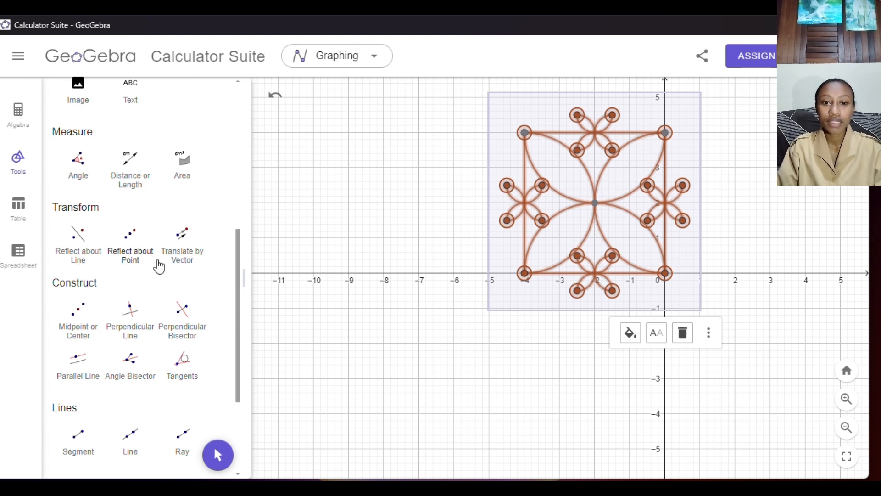
pyautogui.click(176, 256)
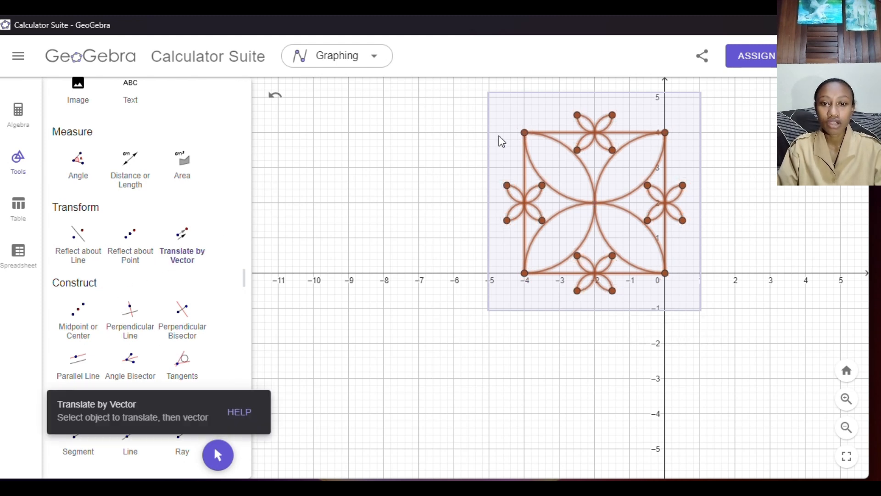
pyautogui.click(524, 133)
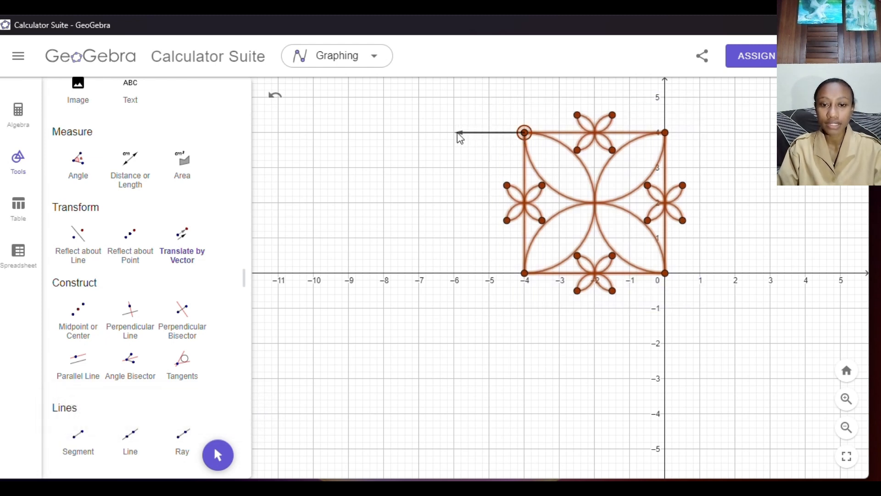
pyautogui.click(383, 133)
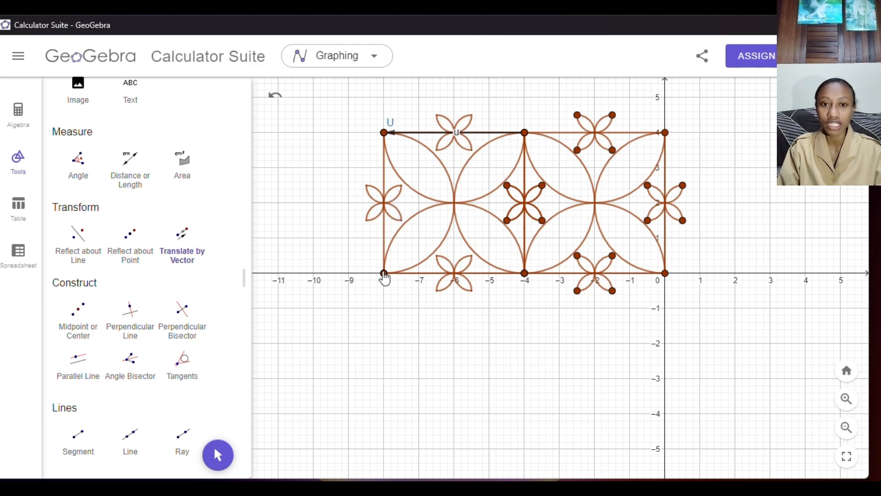
# Select both adjacent tiles and translate them by a vector from the corner (-8, 0) to (-8, -4).
pyautogui.scroll(3, 131, 202)
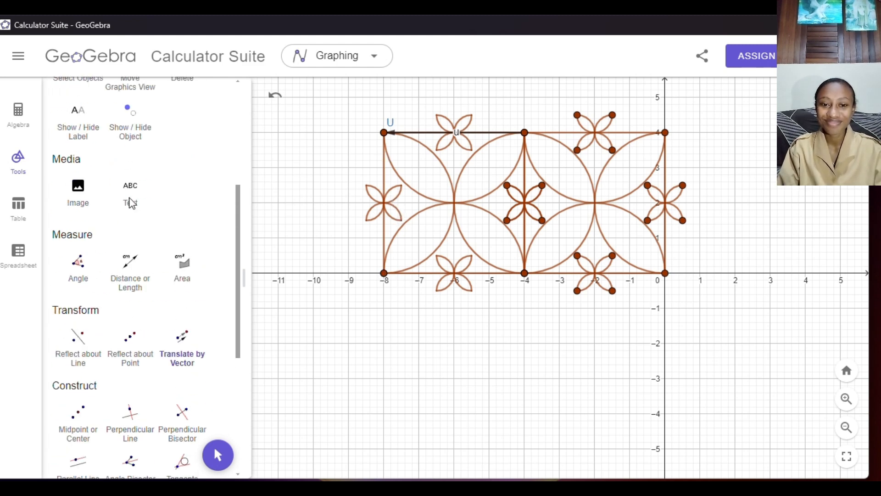
pyautogui.moveTo(672, 103); pyautogui.dragTo(384, 301)
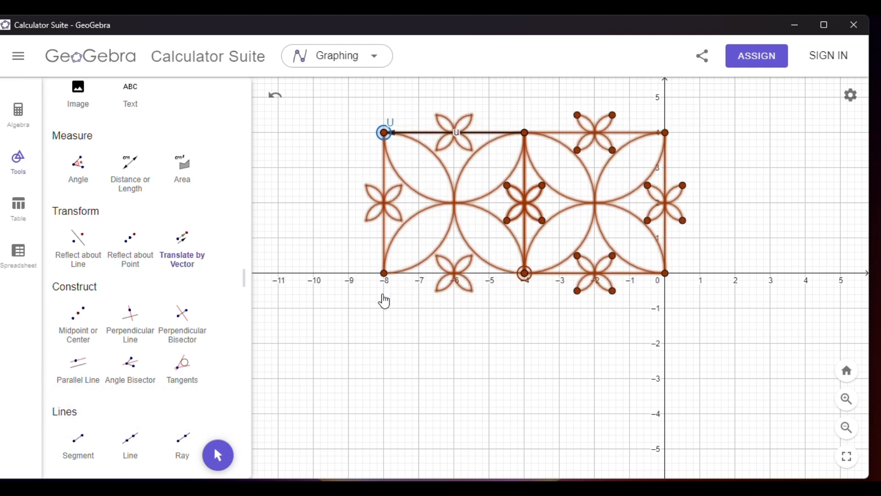
pyautogui.click(384, 314)
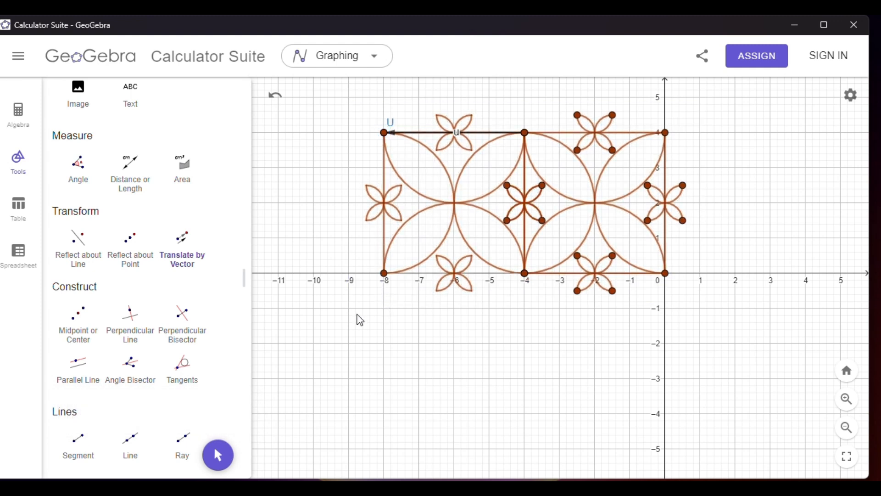
pyautogui.click(176, 263)
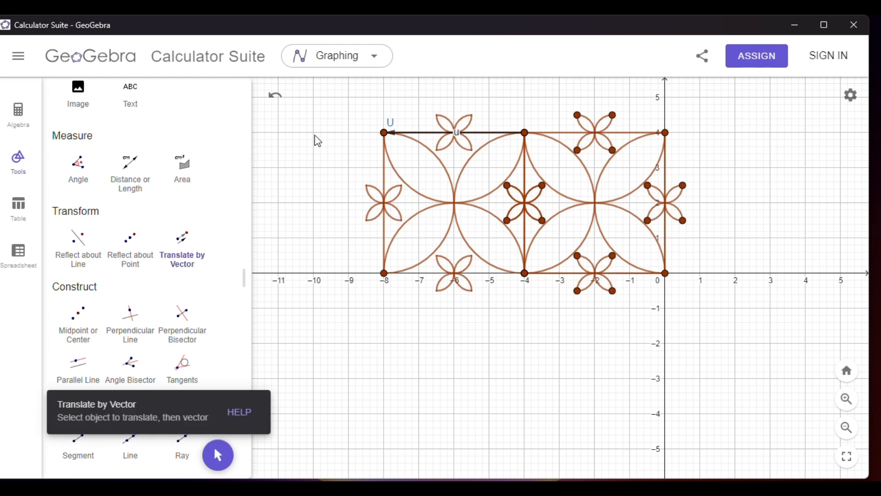
pyautogui.moveTo(609, 211); pyautogui.dragTo(675, 342)
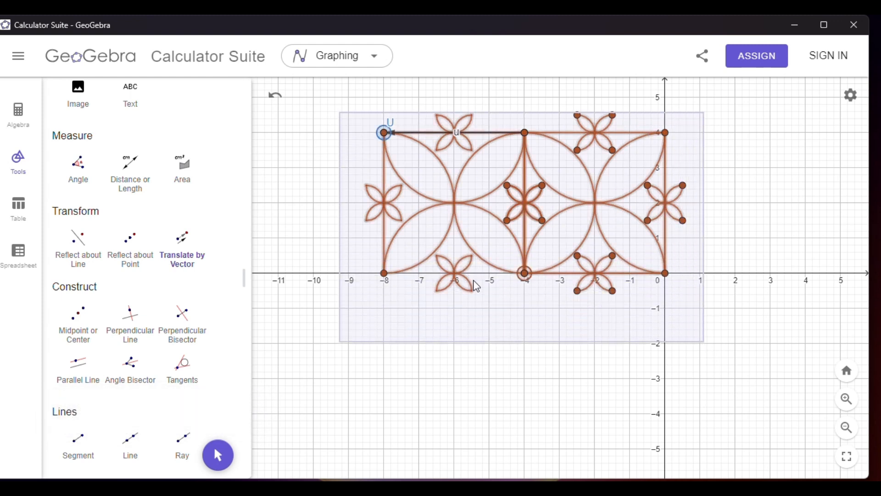
pyautogui.click(385, 277)
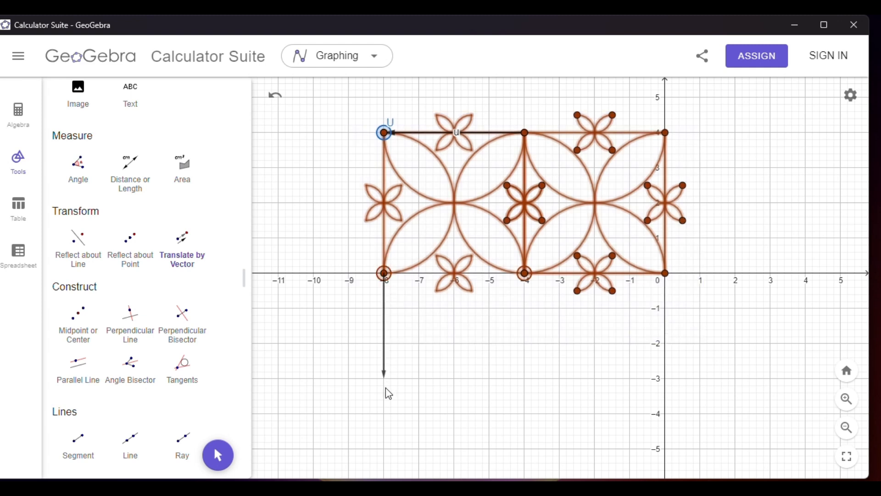
pyautogui.click(385, 414)
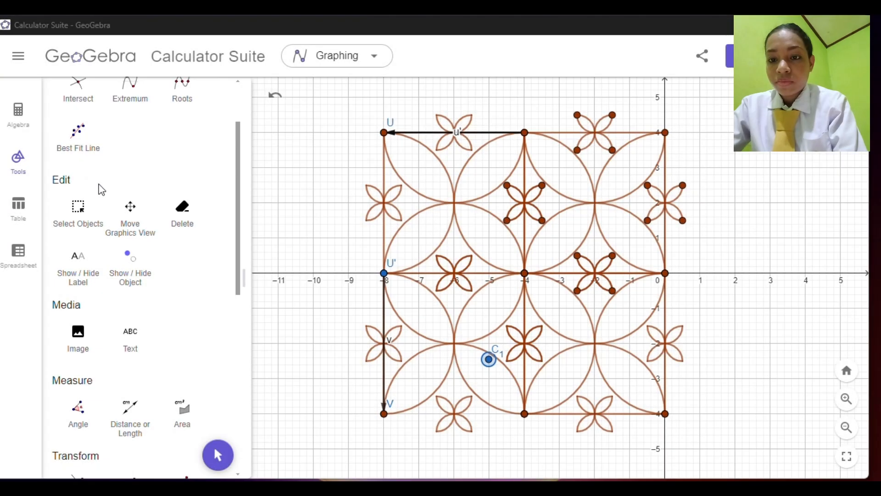
# Expand the tool list so that the complete set of construction and transformation tools is offered.
pyautogui.click(87, 219)
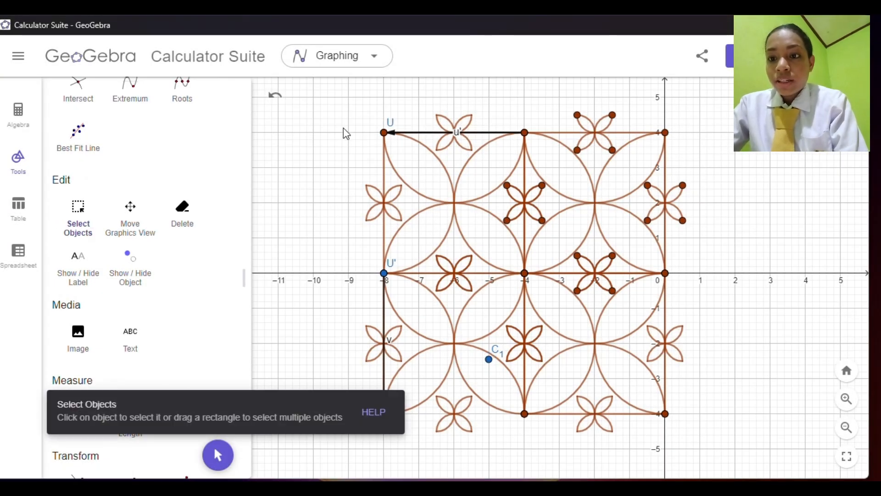
pyautogui.moveTo(327, 109); pyautogui.dragTo(701, 432)
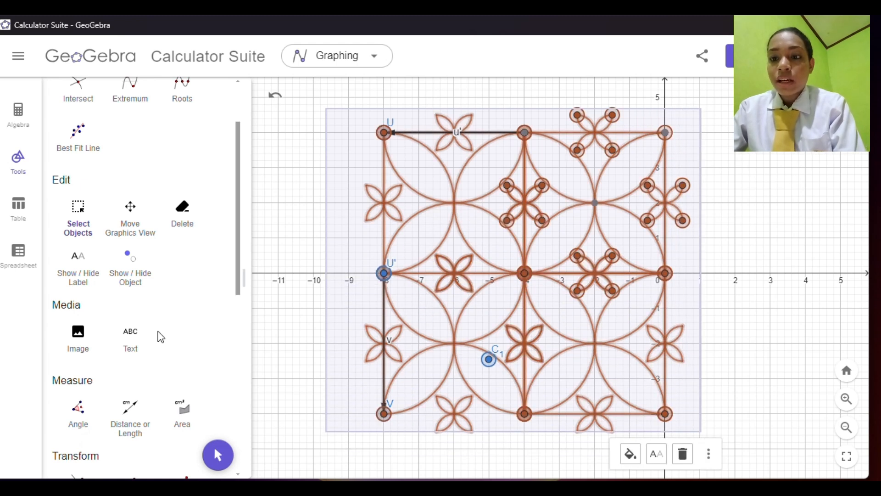
pyautogui.scroll(-5, 159, 338)
pyautogui.scroll(-2, 159, 338)
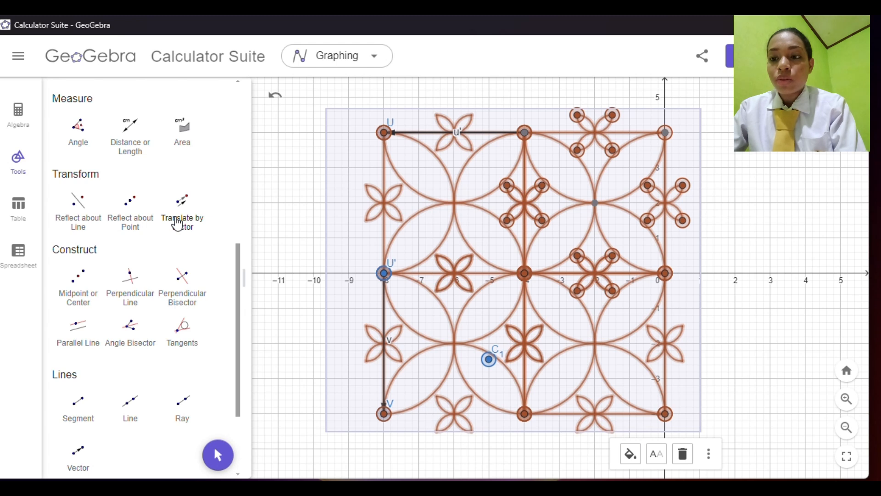
pyautogui.scroll(-4, 177, 224)
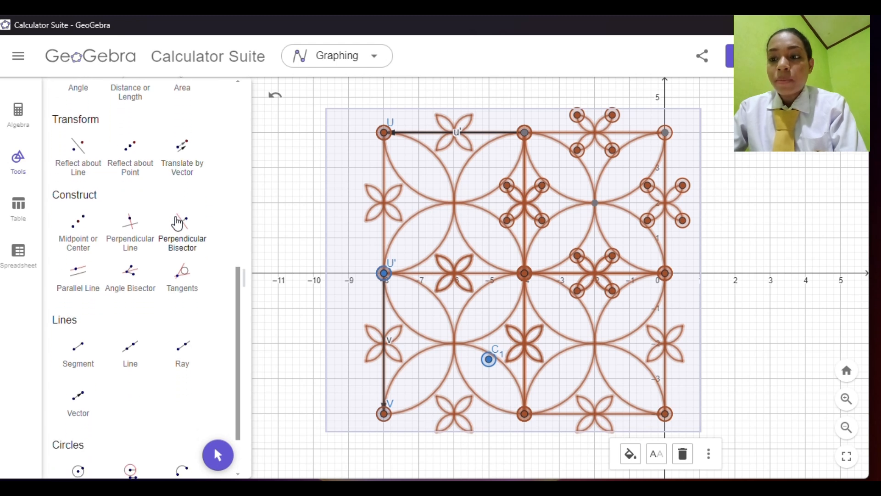
pyautogui.scroll(-1, 177, 224)
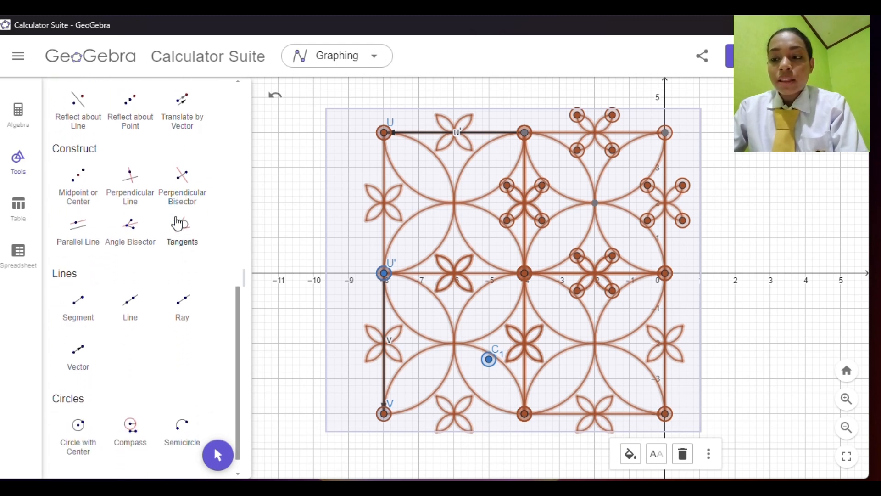
pyautogui.scroll(-1, 177, 224)
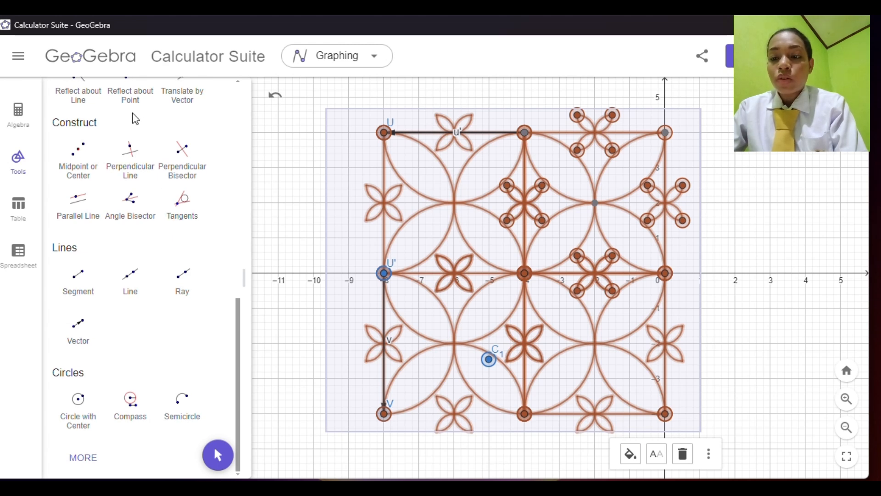
pyautogui.press('Escape')
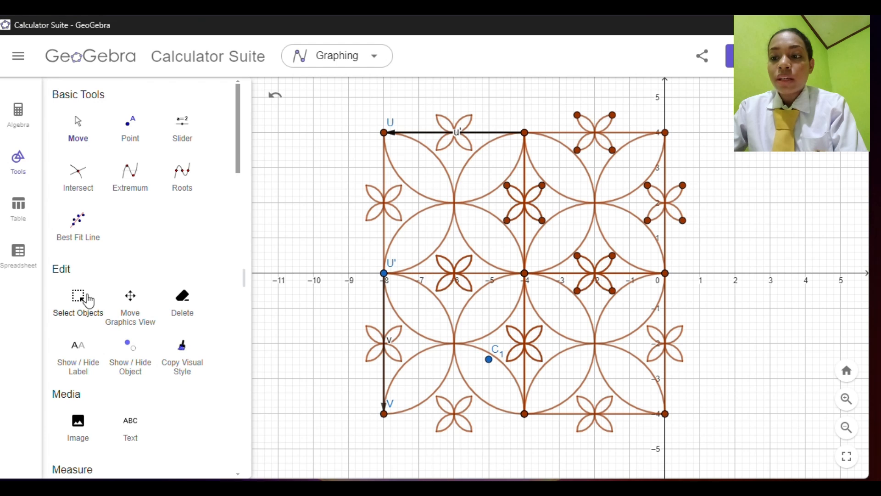
# Select the entire four-tile pattern and rotate it 45° clockwise around point U at (-8, 4).
pyautogui.click(79, 298)
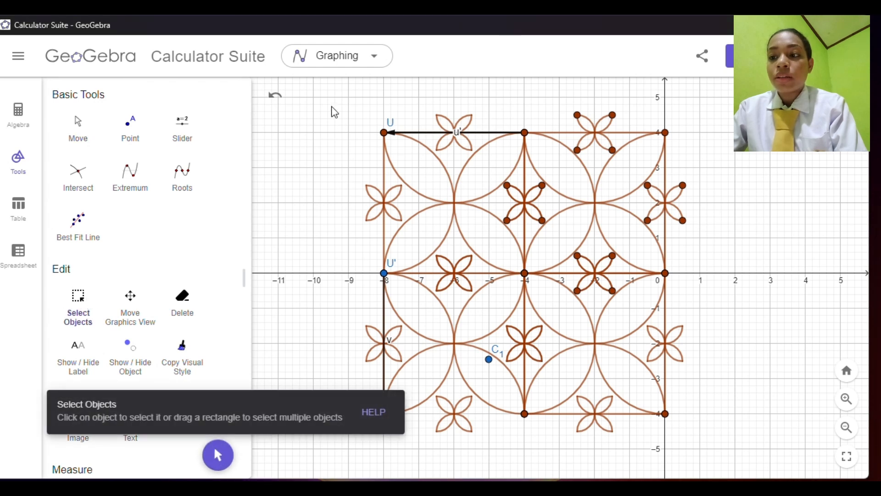
pyautogui.moveTo(328, 101); pyautogui.dragTo(712, 456)
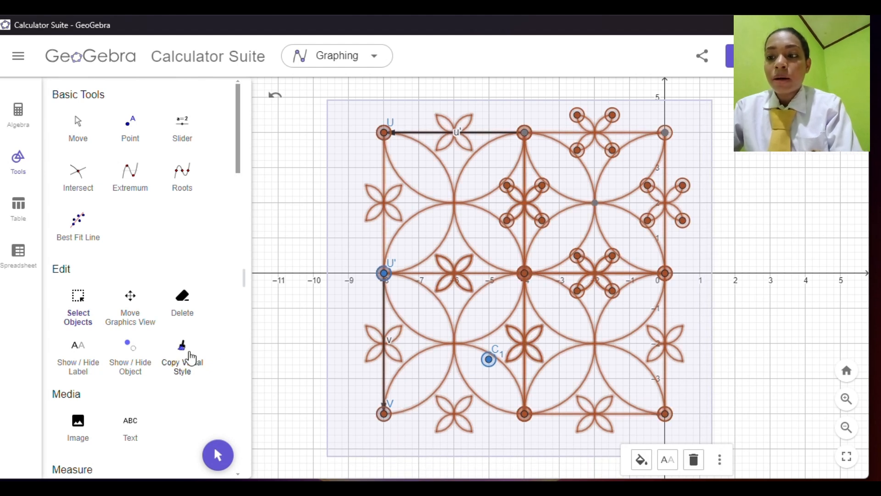
pyautogui.scroll(-4, 190, 356)
pyautogui.scroll(-6, 190, 356)
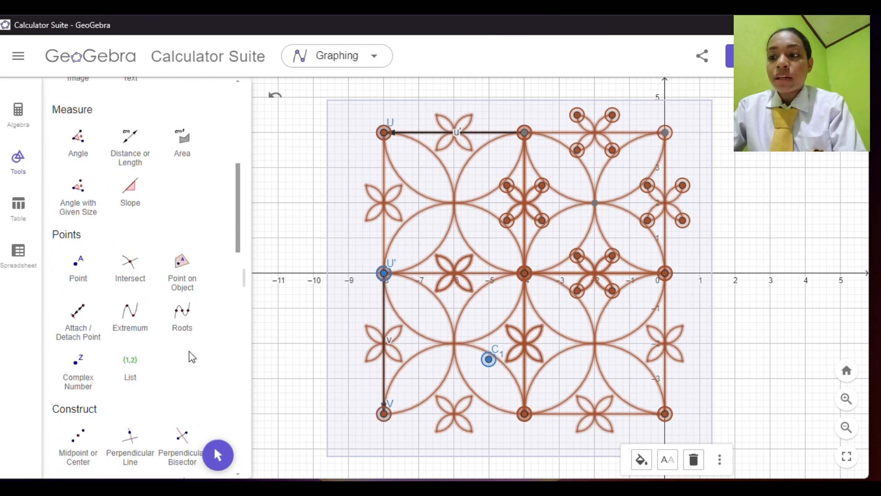
pyautogui.scroll(-5, 190, 357)
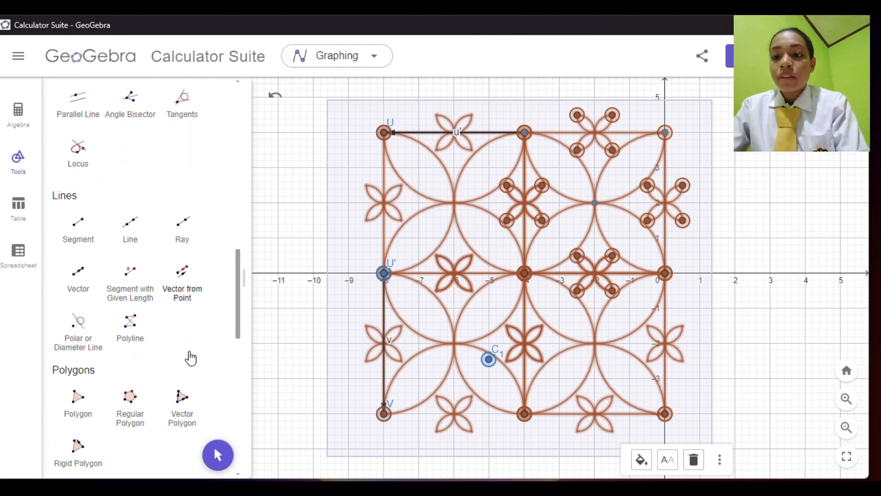
pyautogui.scroll(-2, 190, 357)
pyautogui.scroll(10, 191, 357)
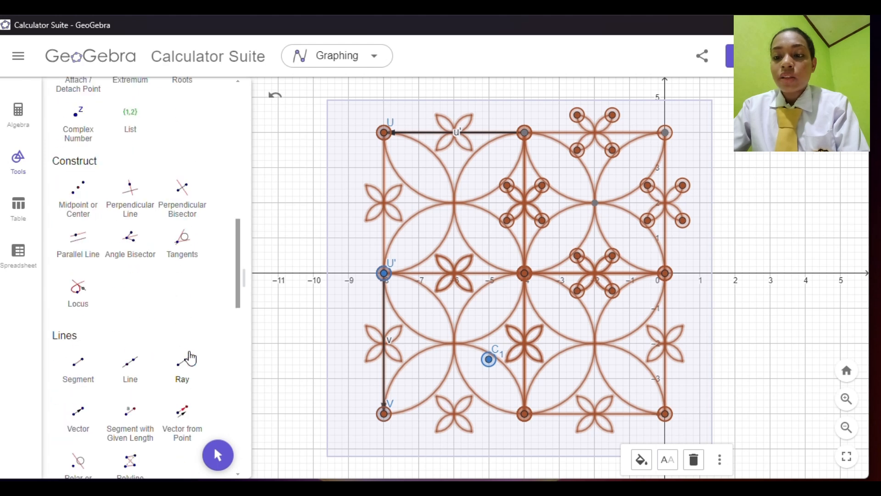
pyautogui.scroll(8, 191, 357)
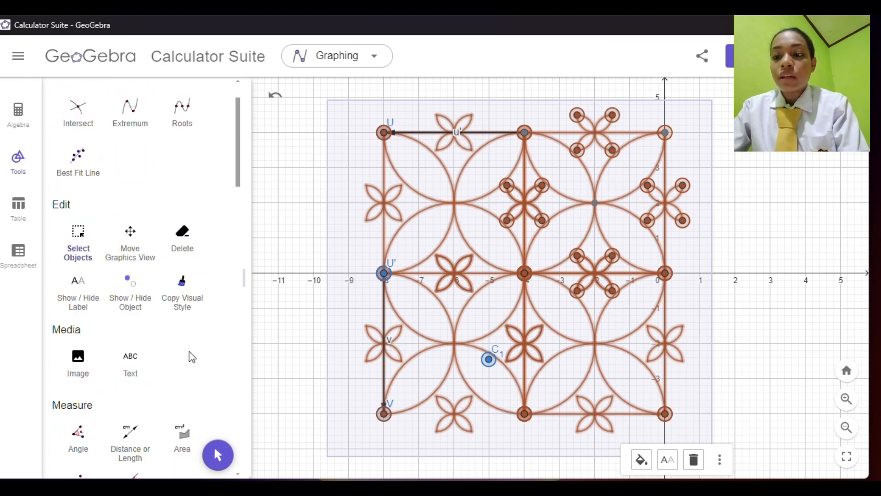
pyautogui.scroll(-7, 190, 357)
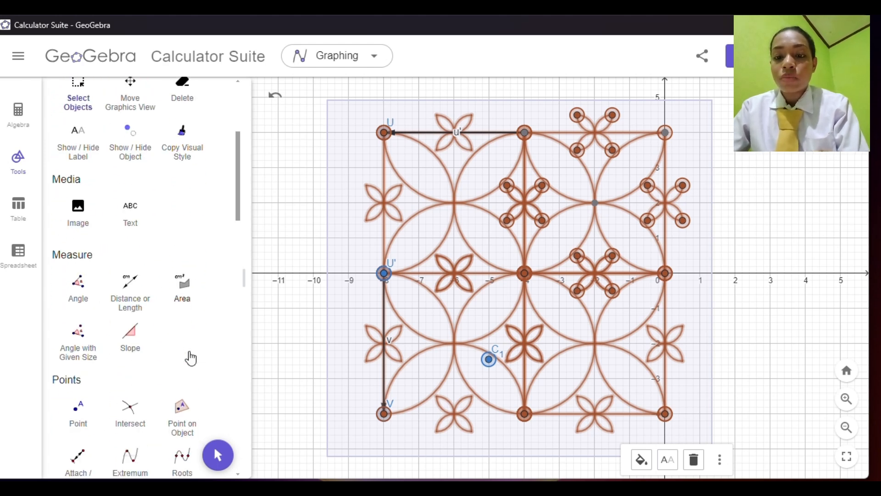
pyautogui.scroll(-12, 191, 356)
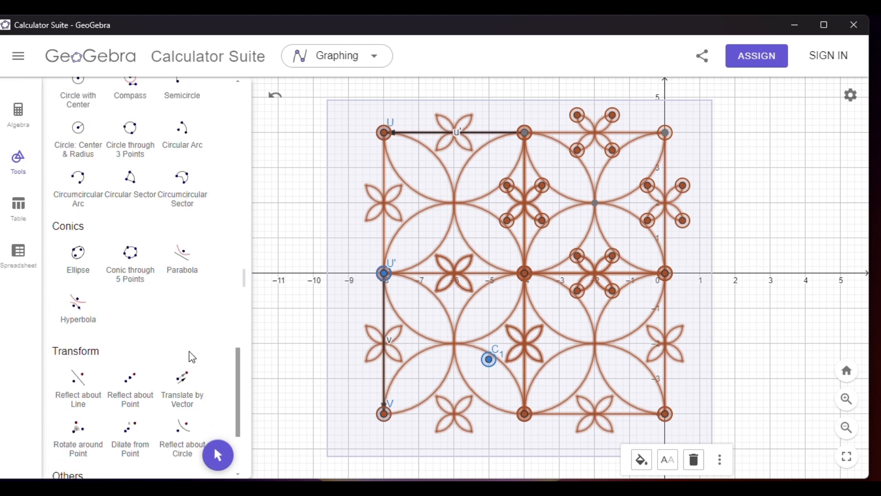
pyautogui.click(74, 299)
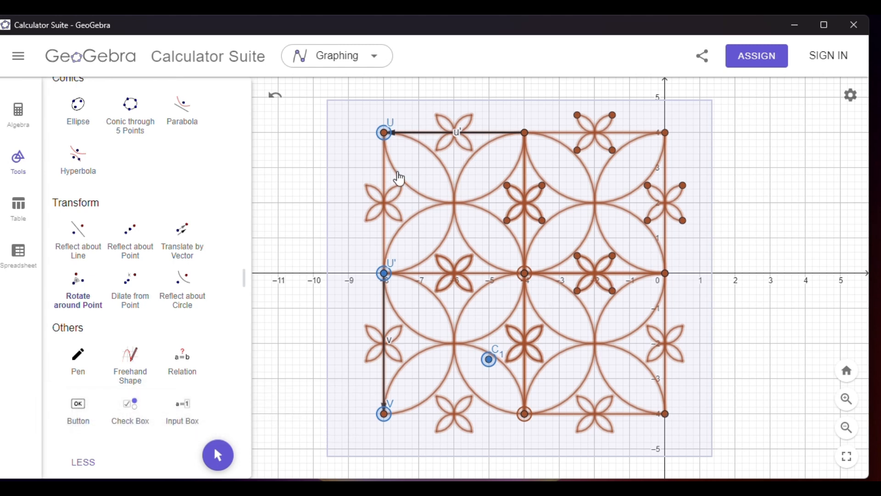
pyautogui.click(385, 133)
pyautogui.click(419, 307)
pyautogui.click(545, 339)
# Select the original and rotated tiles together and rotate them 90° clockwise around the corner point (0, 4).
pyautogui.scroll(-5, 544, 343)
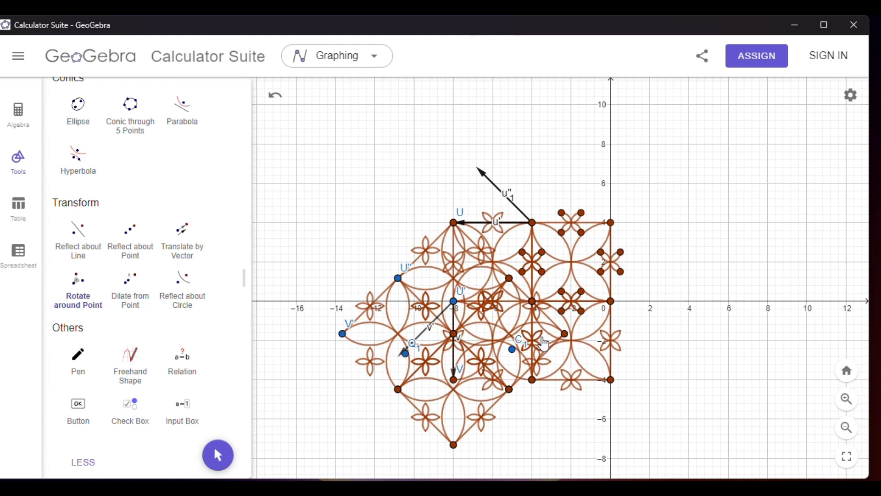
pyautogui.scroll(15, 164, 222)
pyautogui.click(78, 216)
pyautogui.moveTo(285, 158); pyautogui.dragTo(684, 468)
pyautogui.scroll(-15, 198, 299)
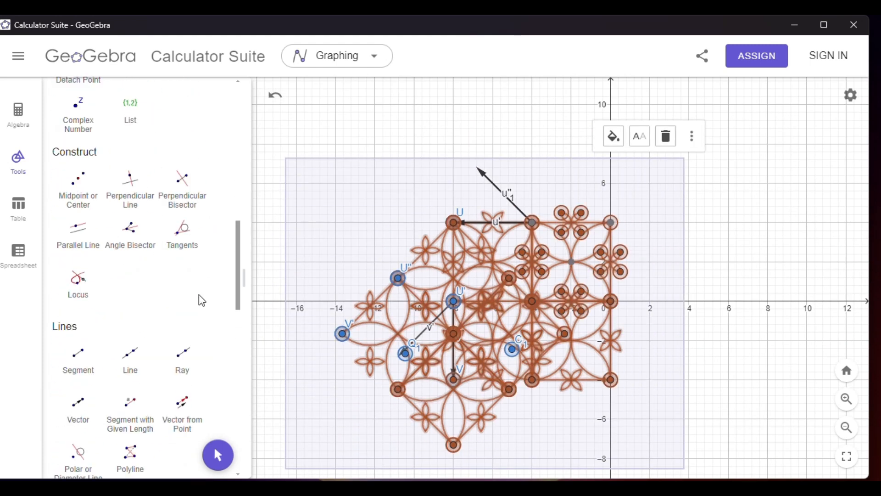
pyautogui.click(141, 286)
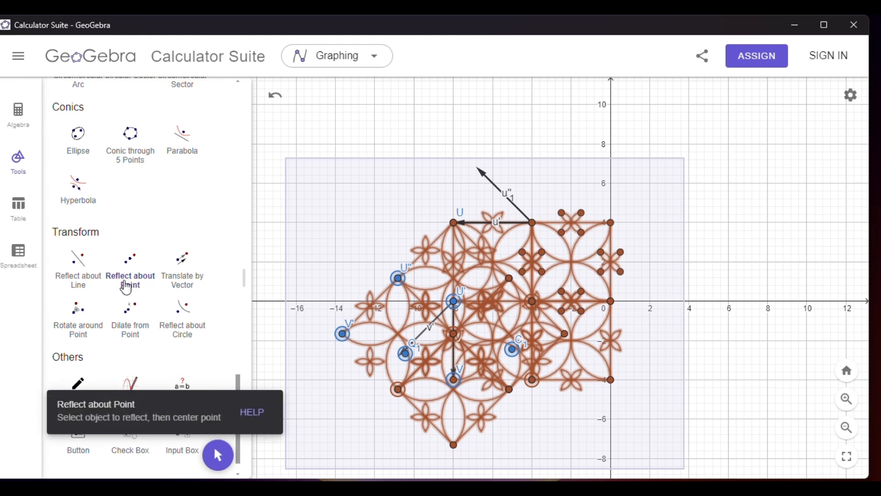
pyautogui.click(78, 319)
pyautogui.click(611, 224)
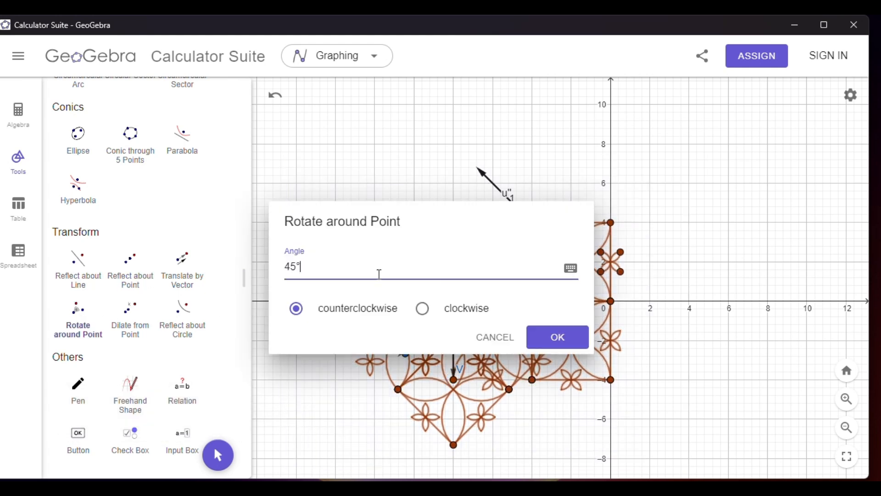
pyautogui.click(422, 308)
pyautogui.click(557, 337)
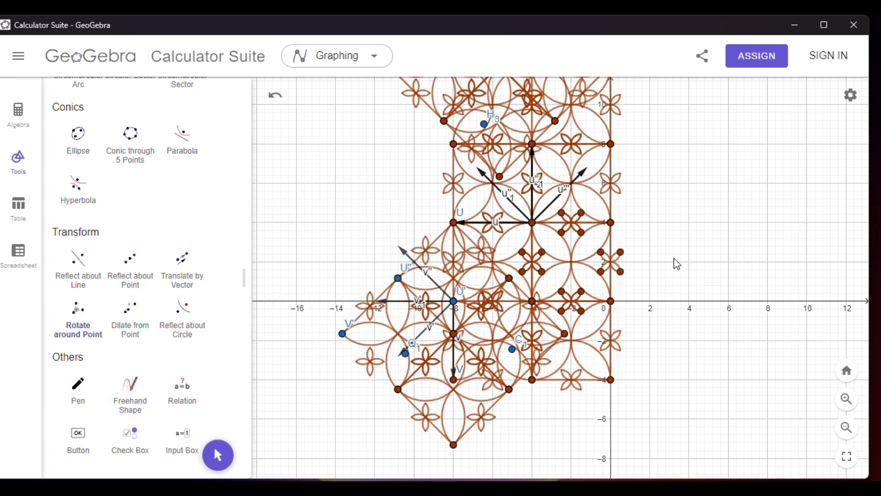
# Select the whole enlarged pattern and rotate it 180° clockwise around the corner point (0, 12).
pyautogui.scroll(-4, 671, 273)
pyautogui.scroll(15, 161, 191)
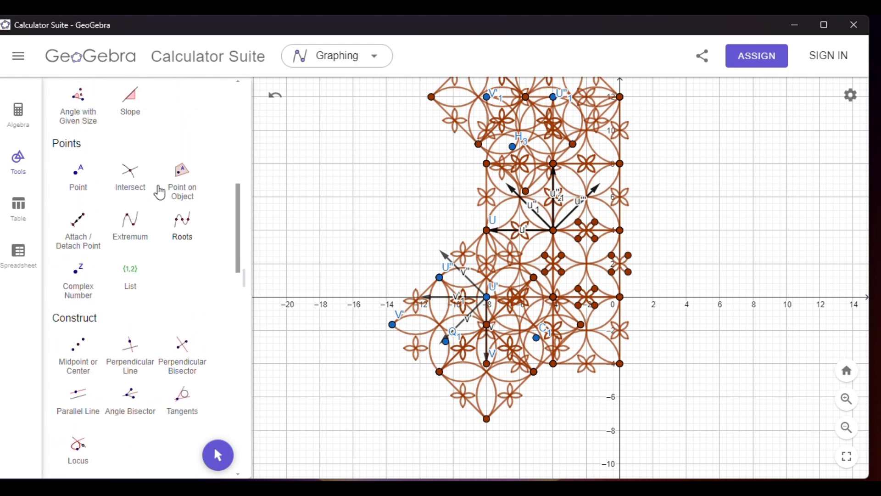
pyautogui.click(78, 239)
pyautogui.scroll(-2, 423, 84)
pyautogui.scroll(10, 437, 114)
pyautogui.scroll(-10, 437, 172)
pyautogui.moveTo(384, 89); pyautogui.dragTo(605, 386)
pyautogui.scroll(-10, 137, 317)
pyautogui.click(78, 319)
pyautogui.click(553, 157)
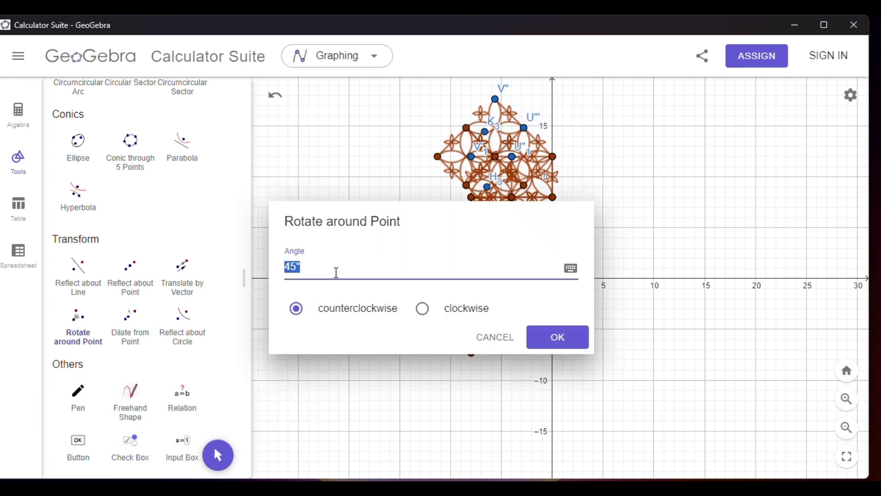
pyautogui.write('180')
pyautogui.click(464, 310)
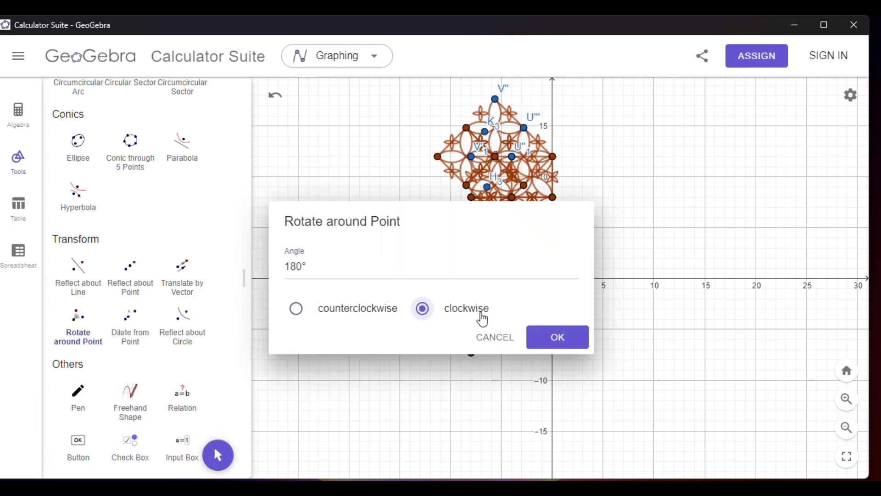
pyautogui.click(558, 336)
pyautogui.scroll(-1, 620, 318)
pyautogui.scroll(5, 568, 275)
pyautogui.scroll(-8, 568, 275)
pyautogui.scroll(5, 112, 173)
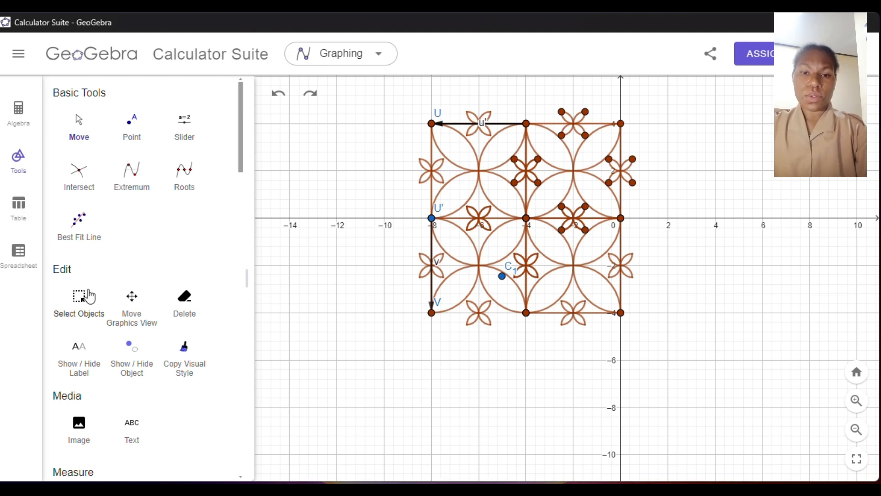
# Select the entire four-tile pattern and reflect it about its vertical edge along the y-axis.
pyautogui.click(80, 297)
pyautogui.moveTo(354, 88); pyautogui.dragTo(665, 378)
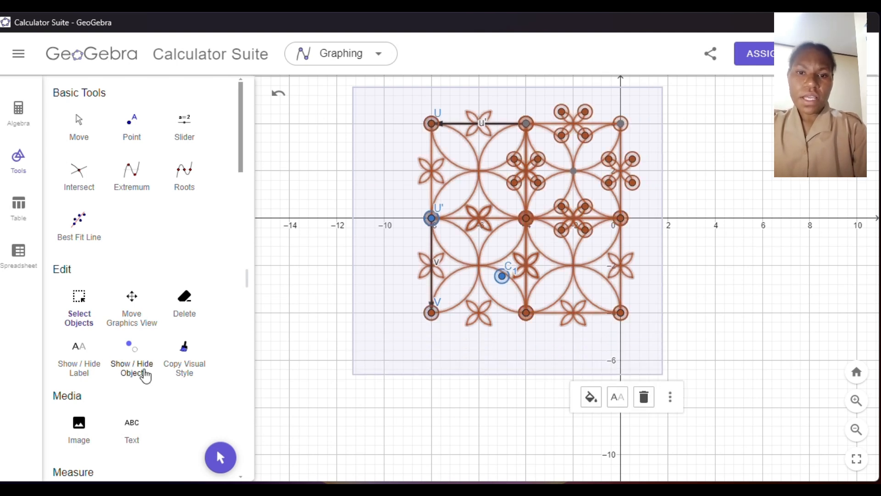
pyautogui.scroll(-10, 146, 372)
pyautogui.scroll(-6, 149, 374)
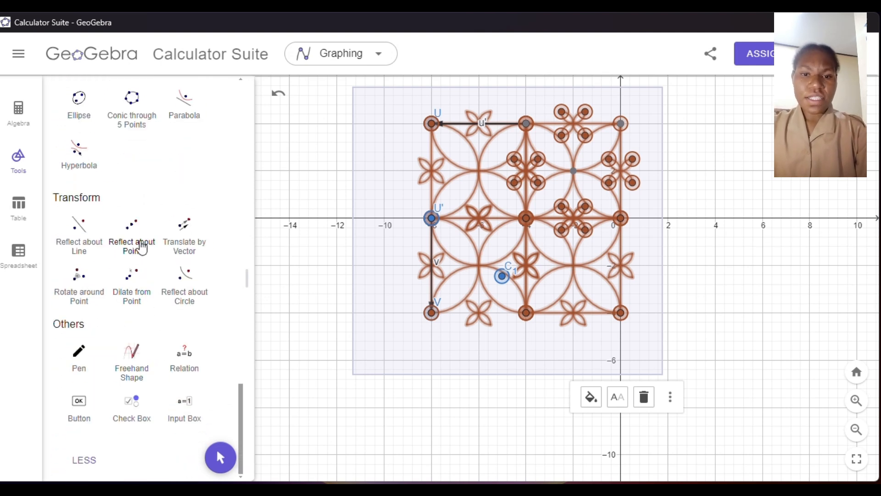
pyautogui.click(76, 237)
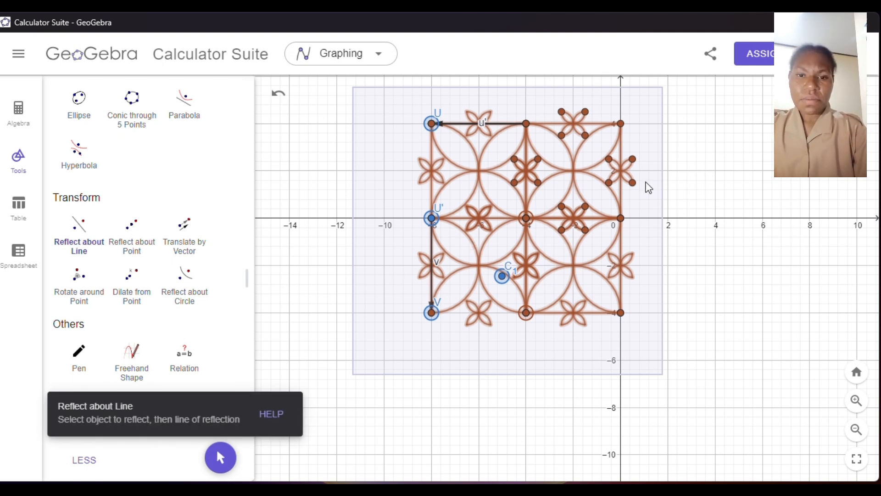
pyautogui.click(620, 199)
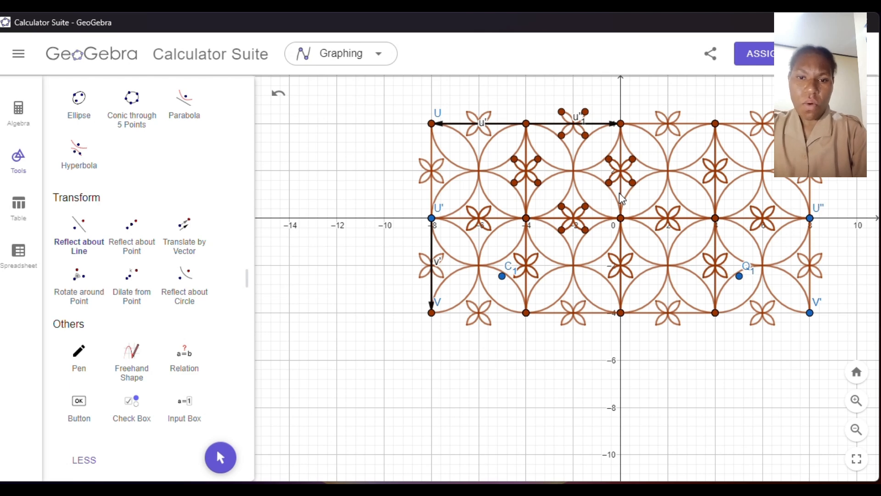
# Select the mirrored eight-tile pattern and reflect it about its lower horizontal edge at y = -4.
pyautogui.scroll(15, 199, 161)
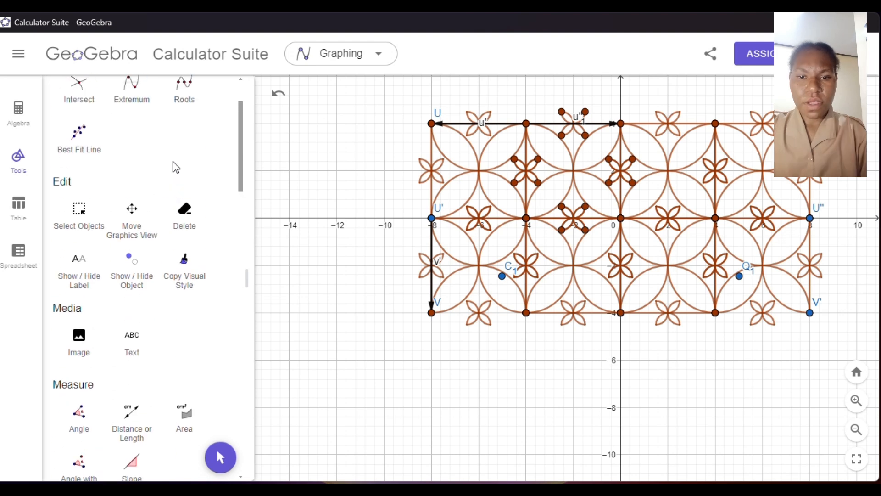
pyautogui.scroll(3, 176, 167)
pyautogui.click(82, 310)
pyautogui.moveTo(408, 94); pyautogui.dragTo(843, 357)
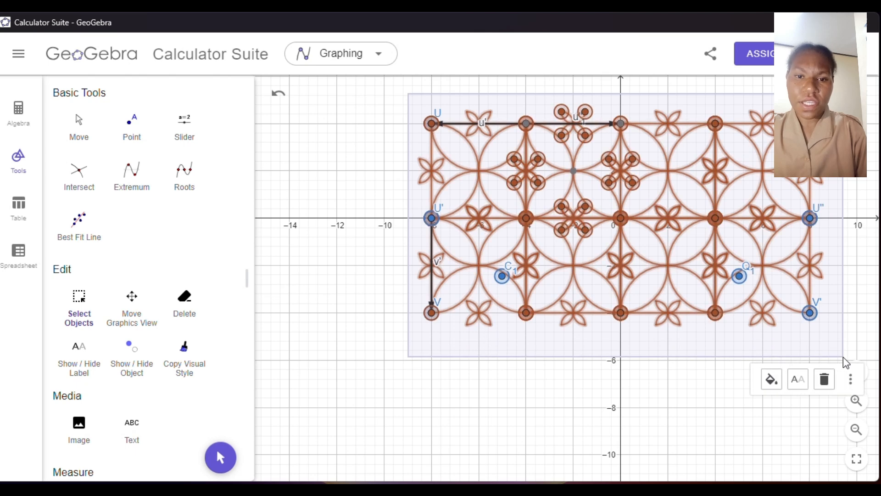
pyautogui.scroll(-15, 186, 357)
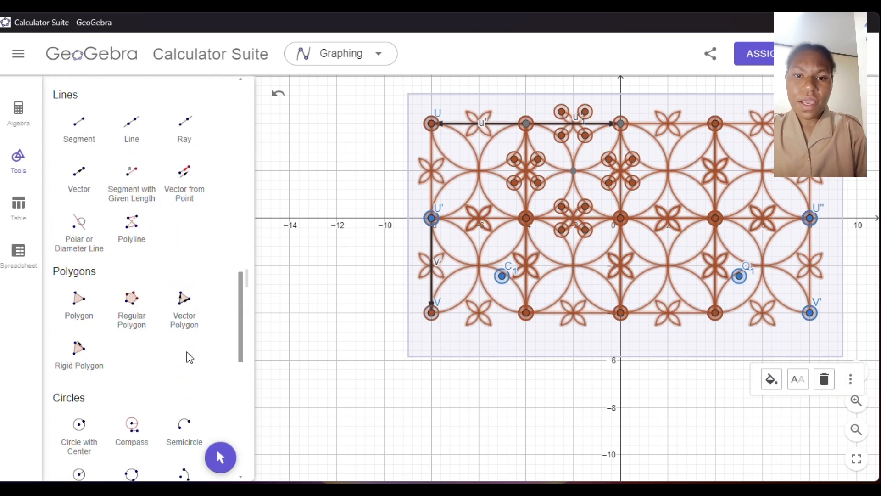
pyautogui.scroll(-2, 188, 357)
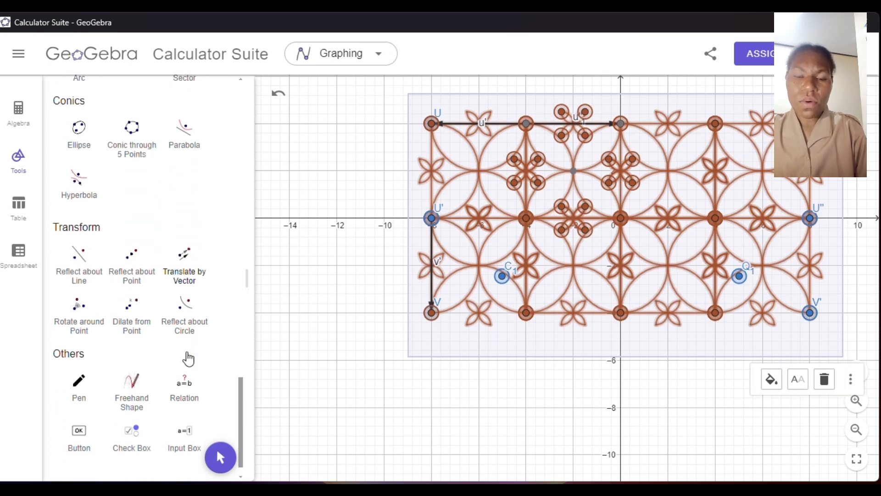
pyautogui.click(76, 269)
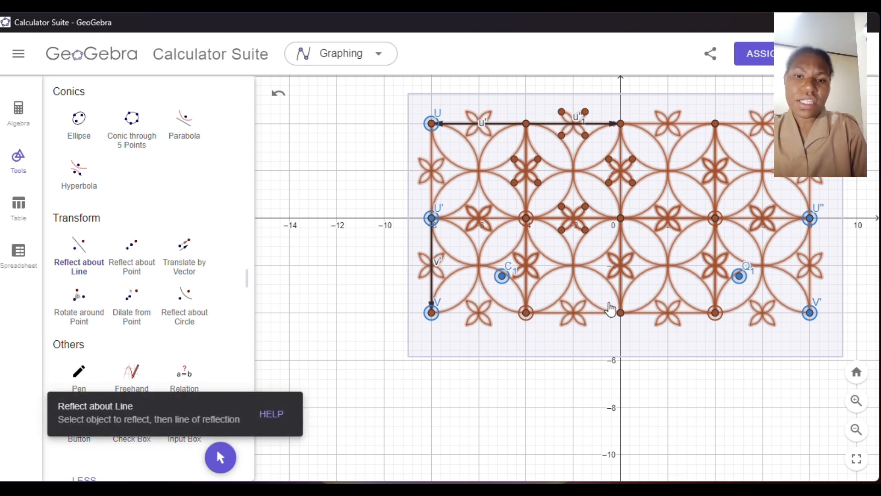
pyautogui.click(590, 314)
pyautogui.scroll(-5, 610, 296)
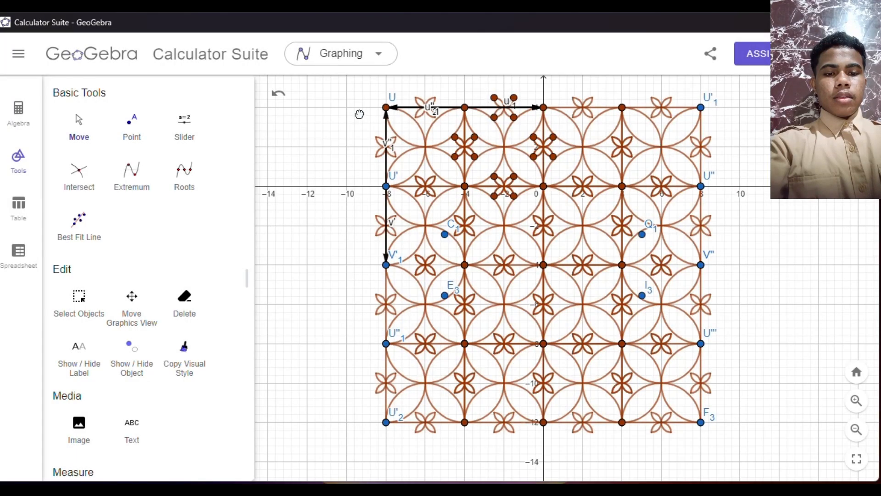
pyautogui.moveTo(359, 114); pyautogui.dragTo(387, 115)
pyautogui.moveTo(384, 108)
pyautogui.mouseDown()
pyautogui.moveTo(372, 91)
pyautogui.moveTo(373, 105)
pyautogui.mouseUp()
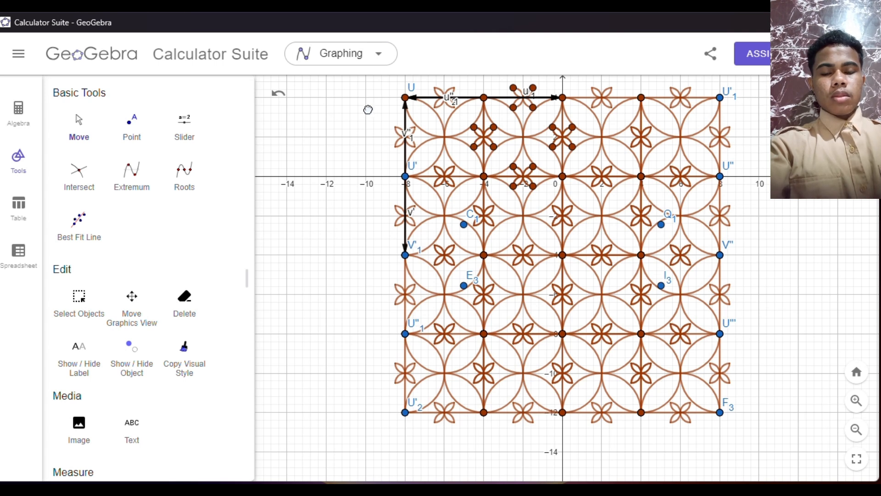
pyautogui.moveTo(367, 109); pyautogui.dragTo(343, 104)
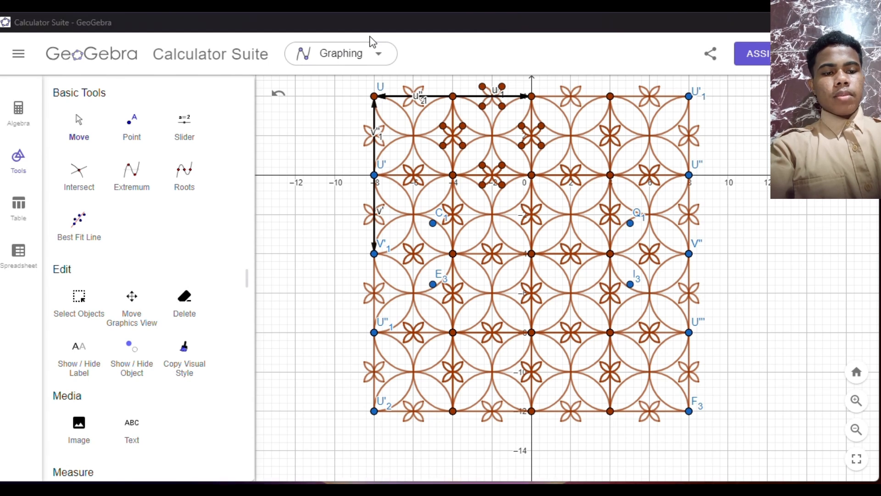
# Select the complete sixteen-tile pattern and dilate it from point U'₁ at (8, 4) by a factor of 1,5.
pyautogui.click(80, 307)
pyautogui.moveTo(303, 80); pyautogui.dragTo(751, 460)
pyautogui.scroll(-10, 89, 320)
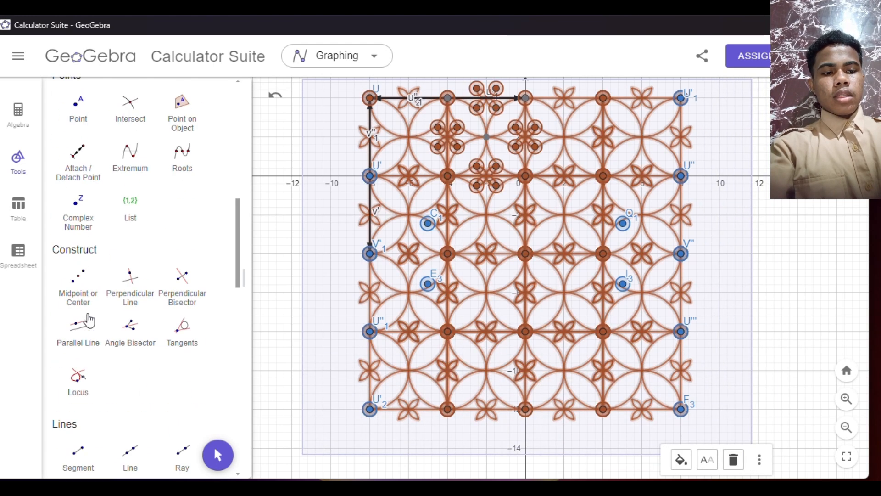
pyautogui.scroll(-15, 90, 320)
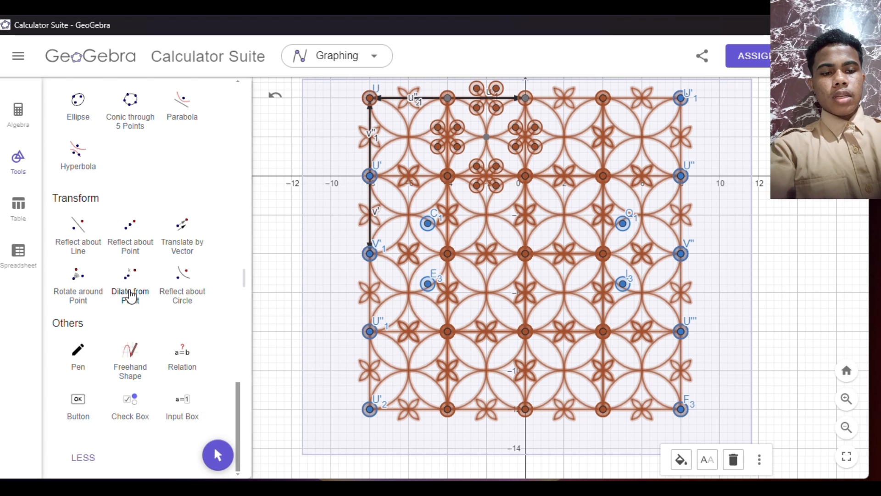
pyautogui.click(131, 294)
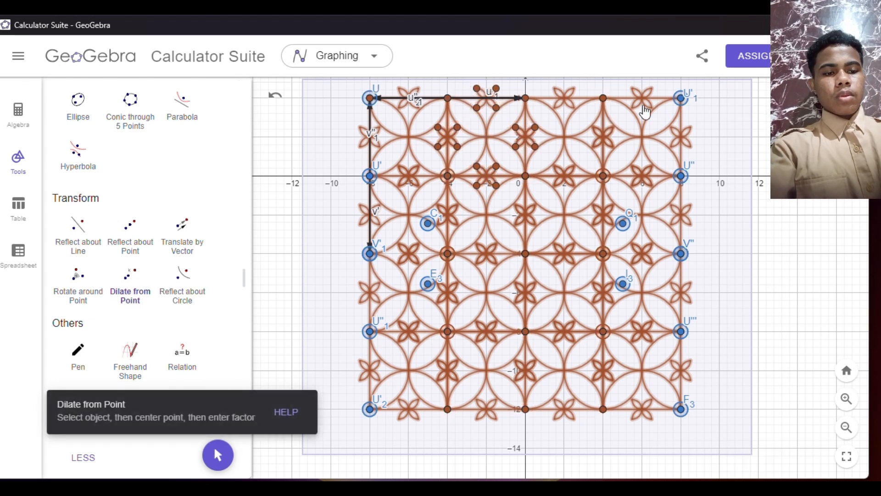
pyautogui.click(680, 98)
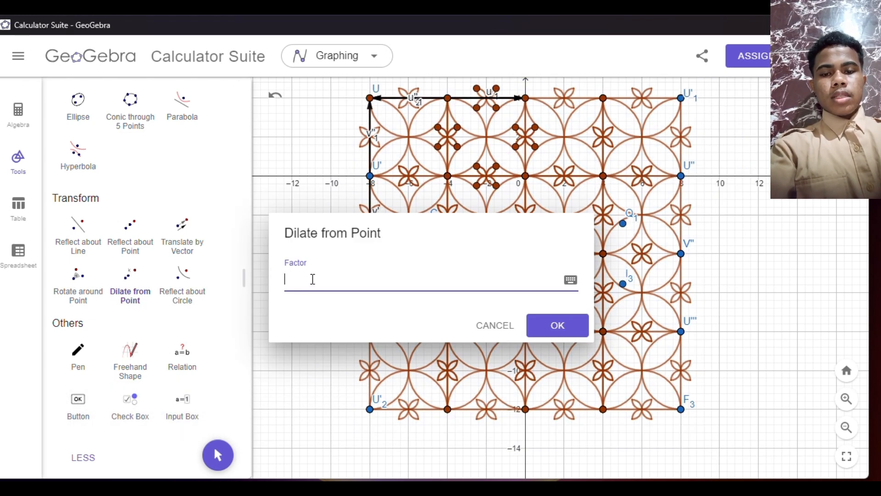
pyautogui.write('1,5')
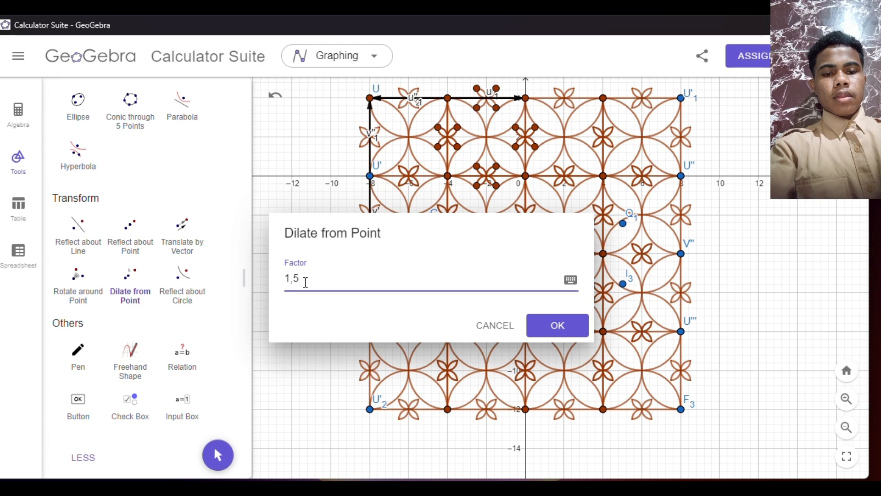
pyautogui.click(559, 328)
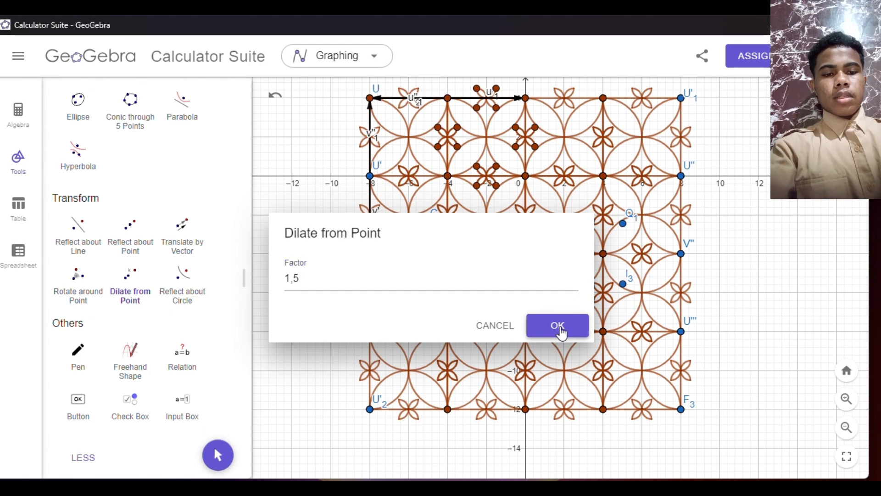
pyautogui.scroll(-1, 479, 279)
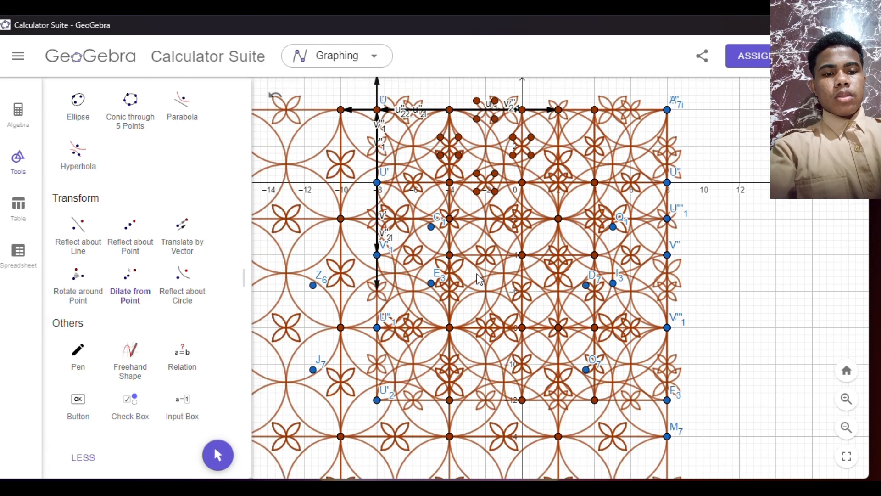
pyautogui.scroll(-4, 480, 279)
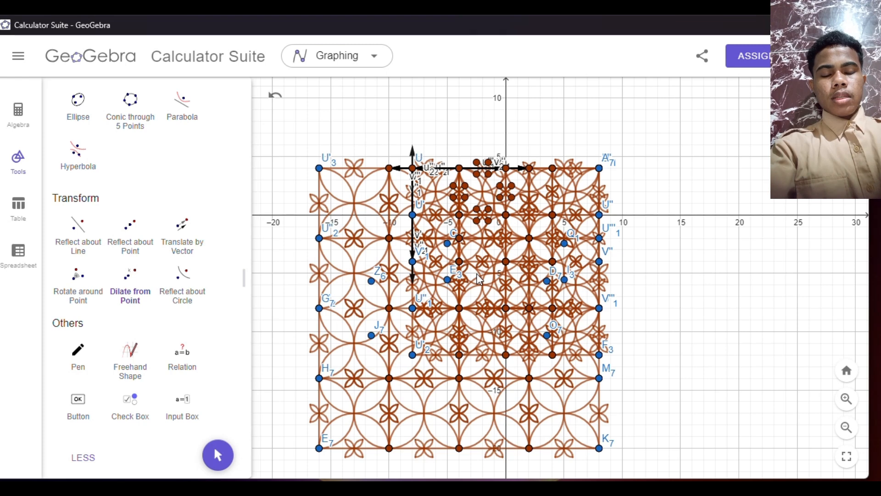
pyautogui.moveTo(289, 255); pyautogui.dragTo(277, 229)
pyautogui.scroll(10, 180, 121)
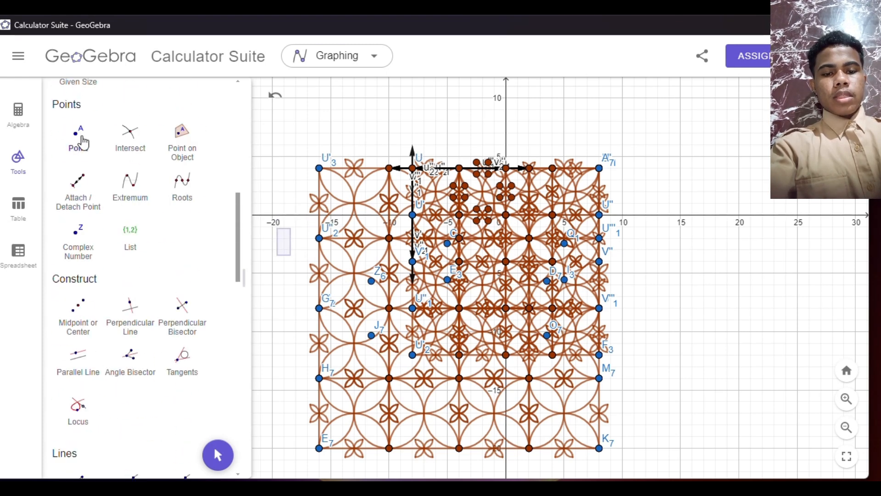
pyautogui.click(78, 134)
pyautogui.click(305, 232)
pyautogui.moveTo(298, 245); pyautogui.dragTo(277, 266)
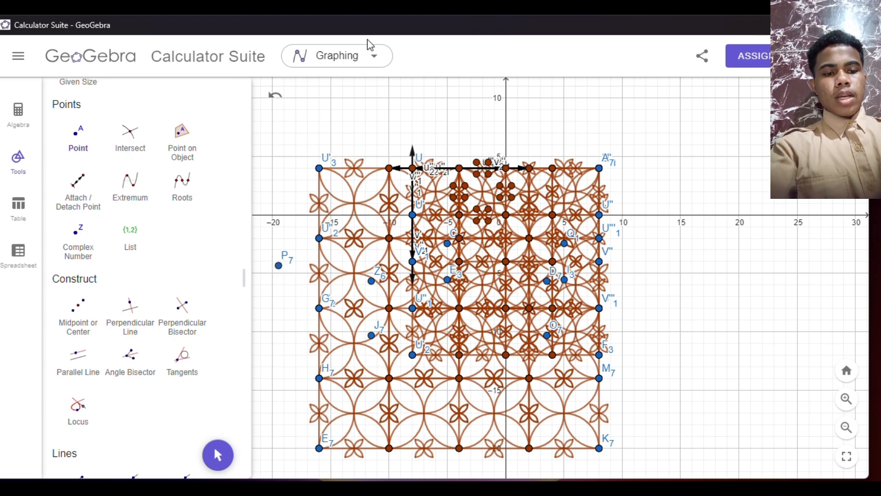
# Select the original and dilated patterns together and dilate them from the corner point K₇ at (8, -20) by a factor of 2.
pyautogui.scroll(3, 193, 275)
pyautogui.scroll(5, 177, 369)
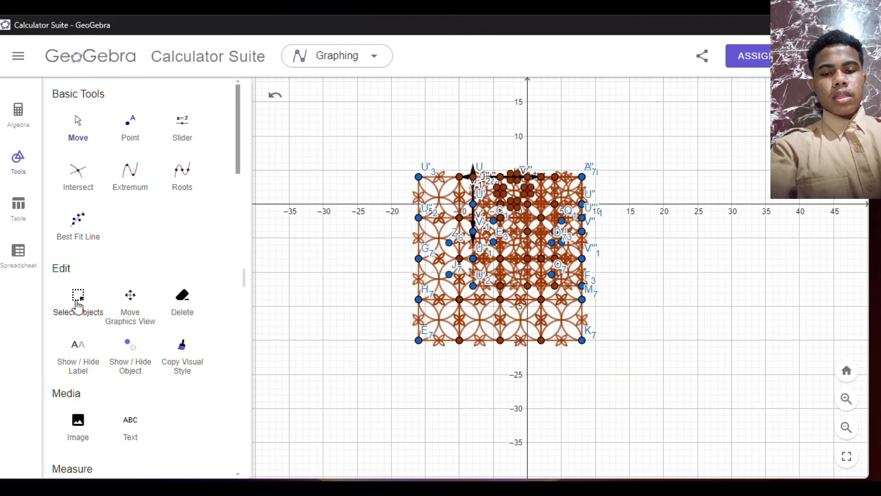
pyautogui.click(79, 296)
pyautogui.moveTo(372, 138); pyautogui.dragTo(631, 379)
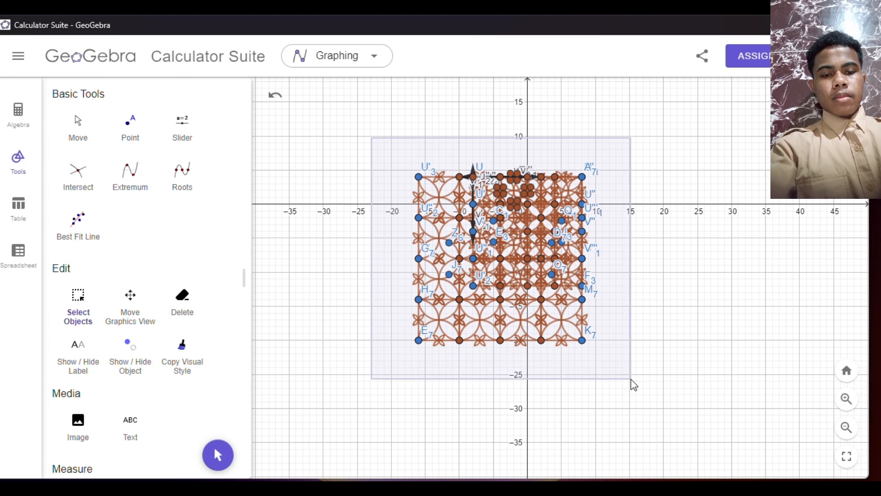
pyautogui.scroll(-10, 126, 353)
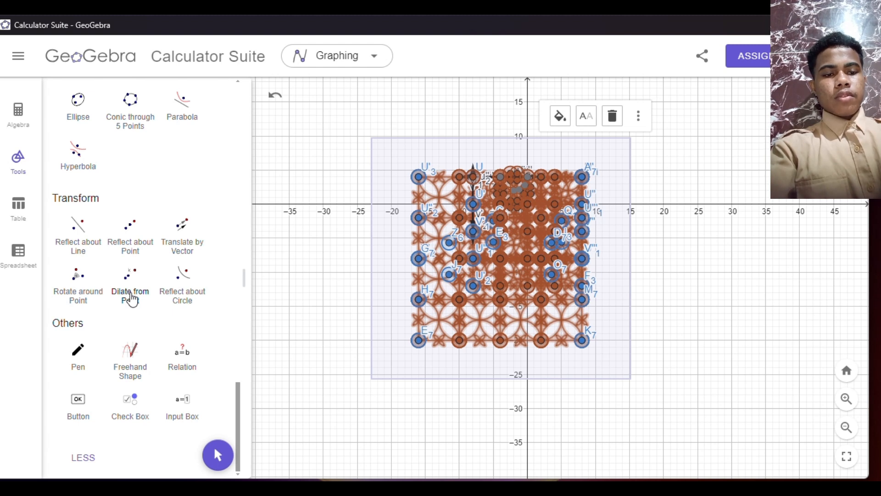
pyautogui.click(131, 299)
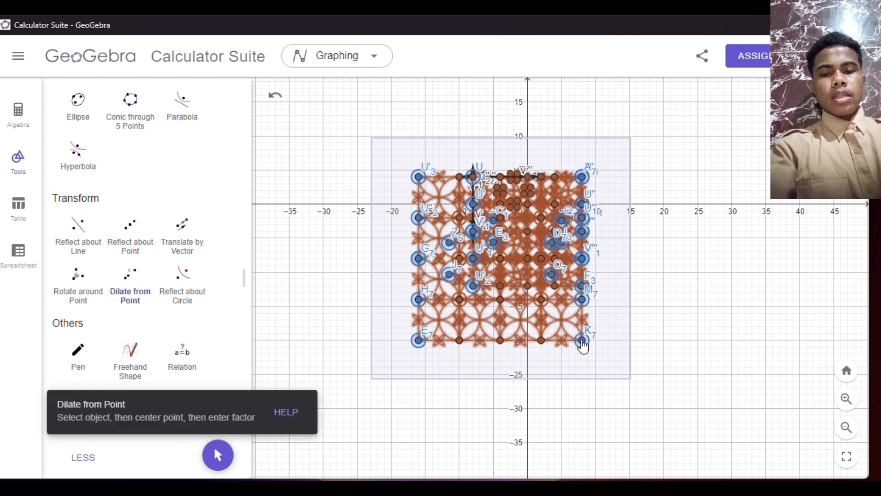
pyautogui.click(582, 342)
pyautogui.write('2')
pyautogui.click(565, 333)
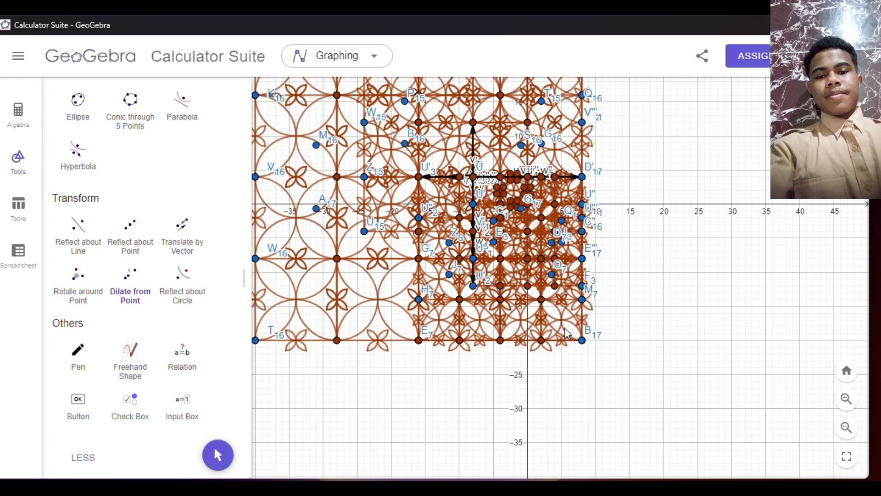
pyautogui.scroll(-5, 564, 345)
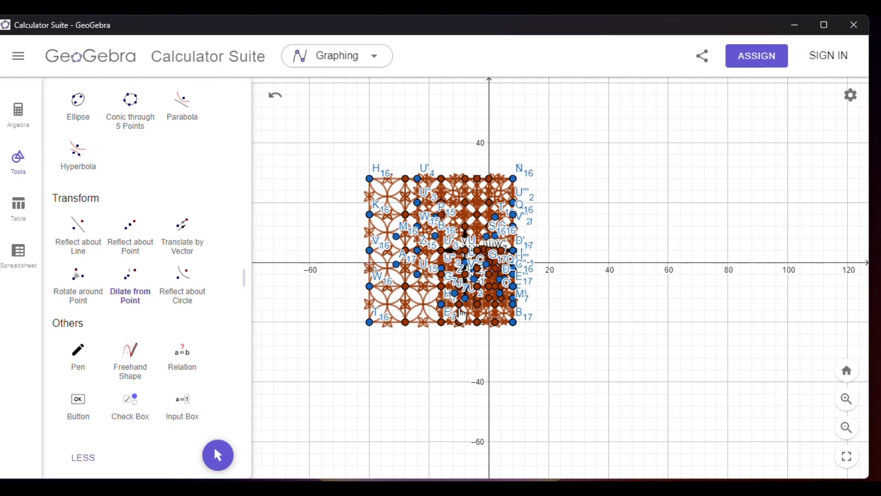
pyautogui.scroll(3, 564, 321)
pyautogui.scroll(2, 303, 197)
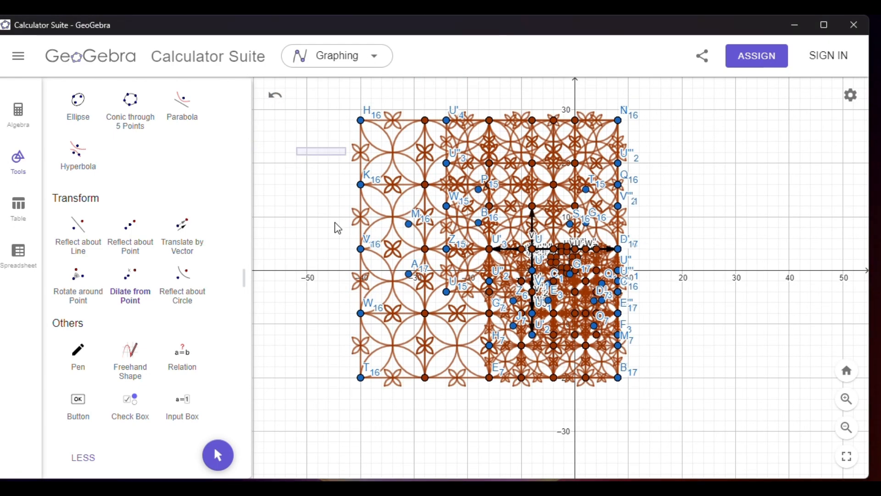
pyautogui.scroll(-1, 338, 226)
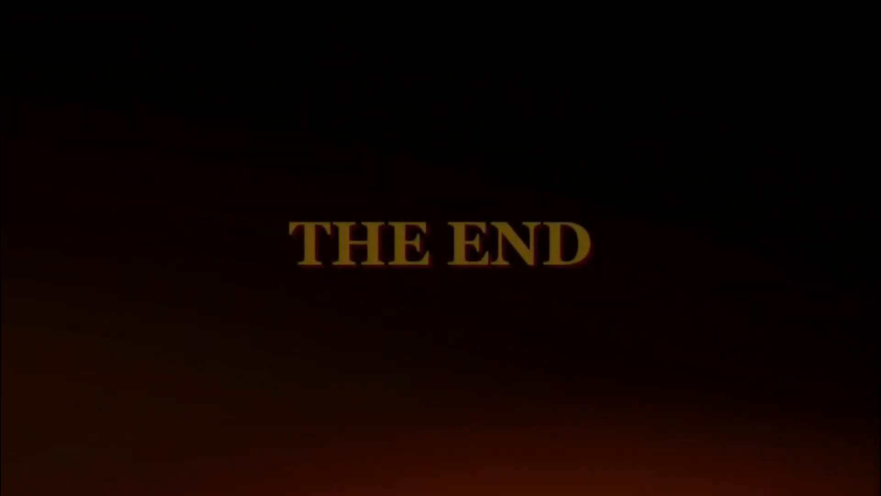